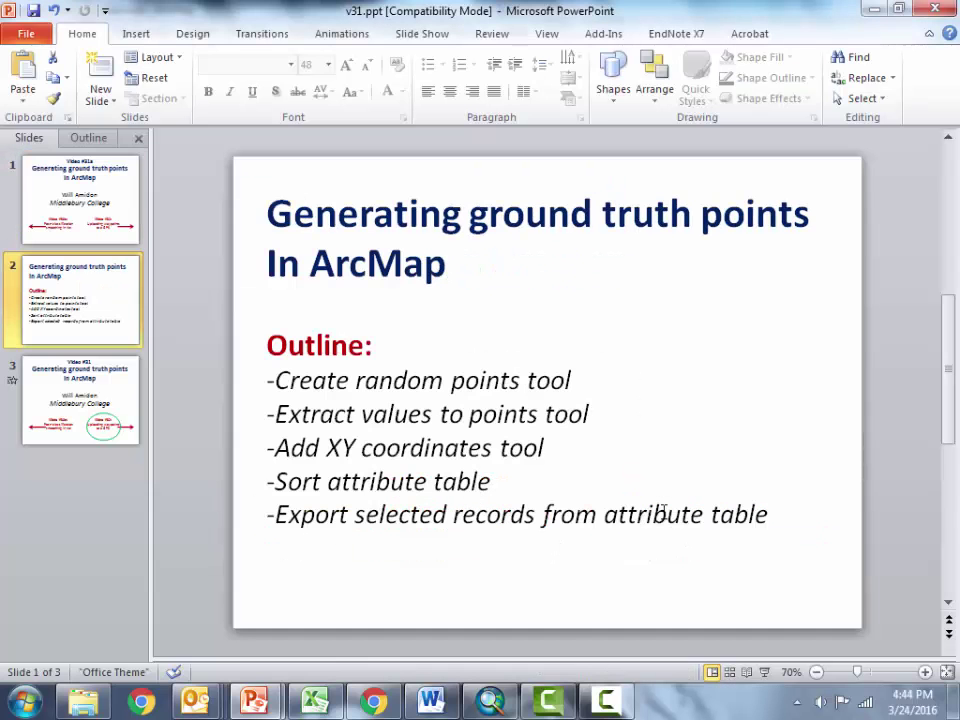
Step: End the outline slide show and switch to the ArcMap yellowstone_tutorial map
key(alt+Tab)
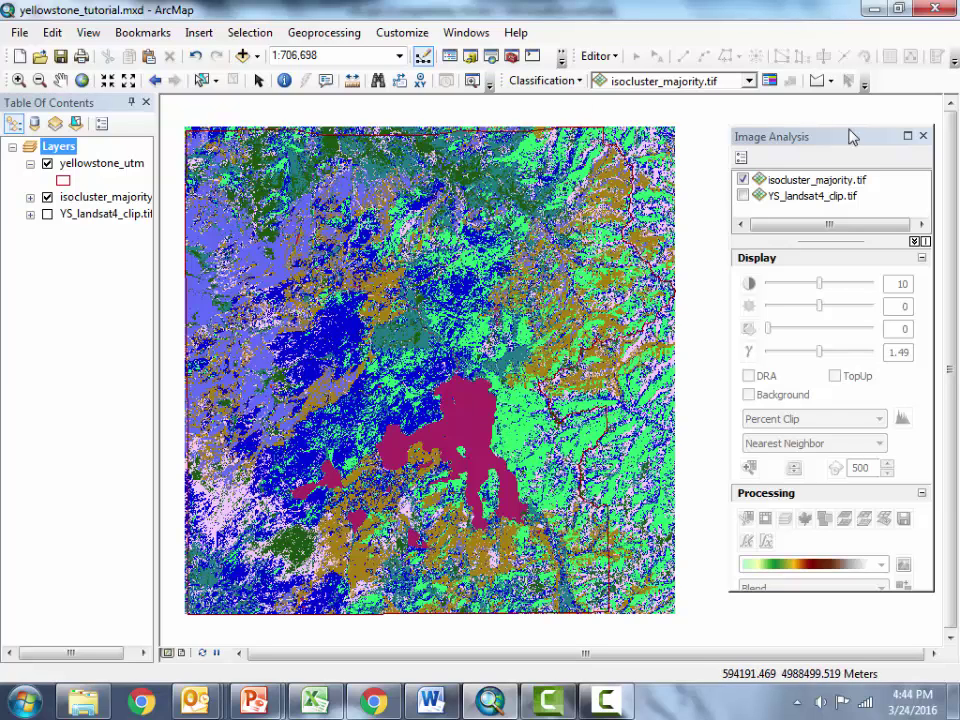
Step: Close Image Analysis and find the Create Random Points tool through the tool search
click(923, 135)
click(324, 33)
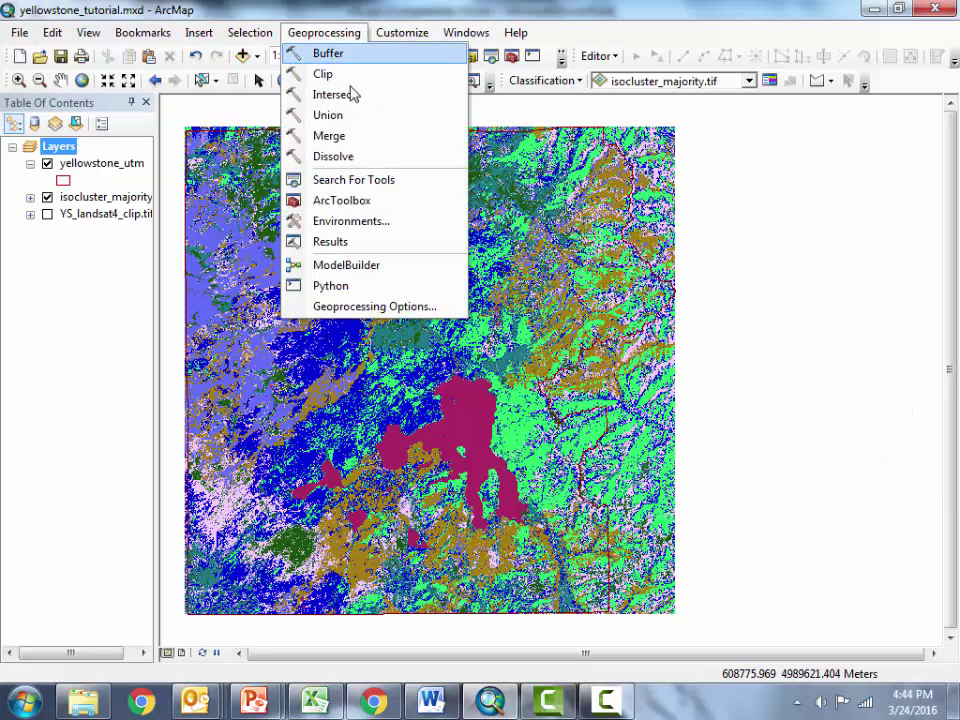
click(345, 196)
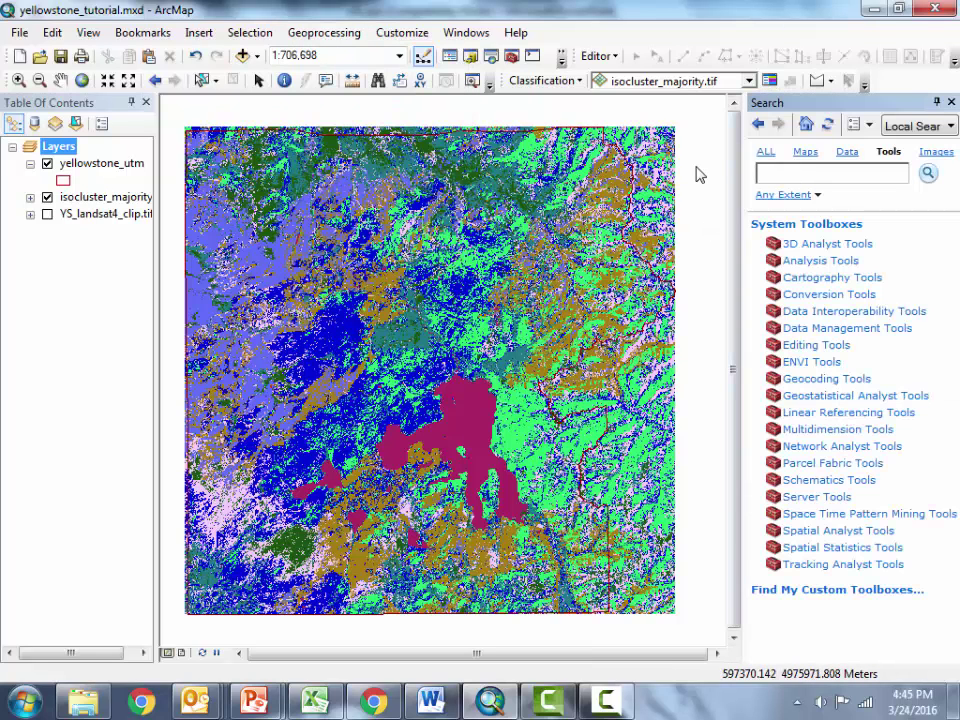
text(create random)
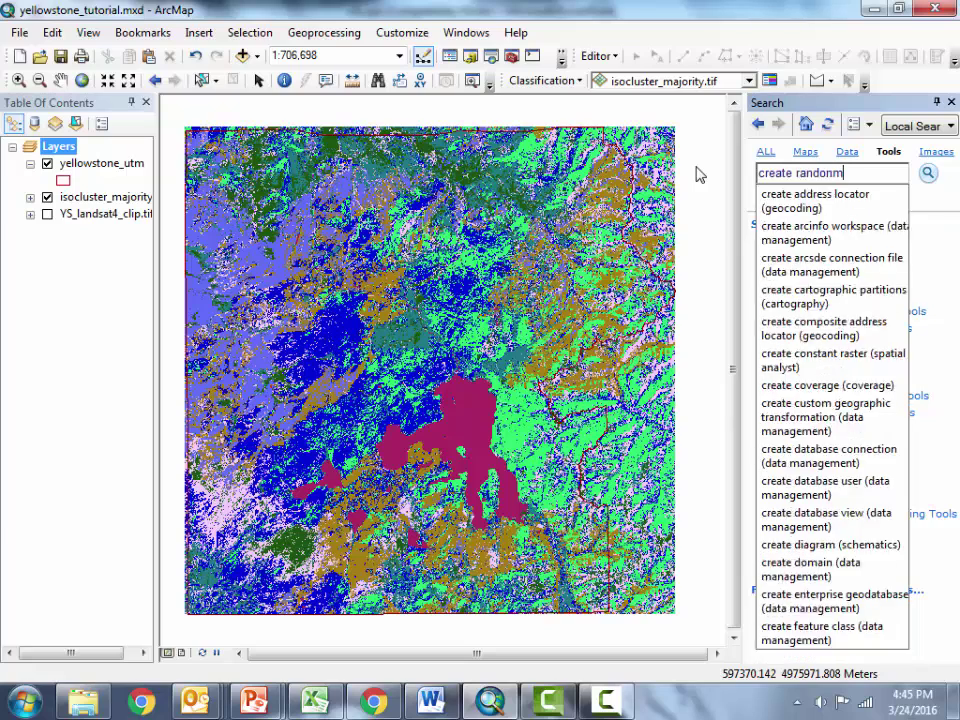
text(m po)
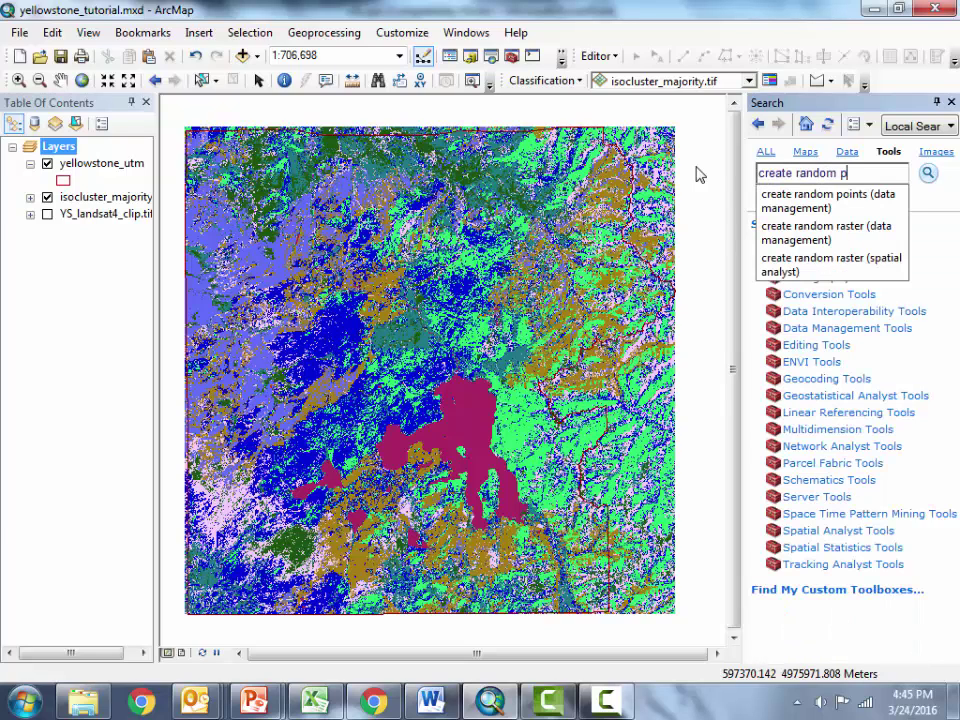
click(790, 200)
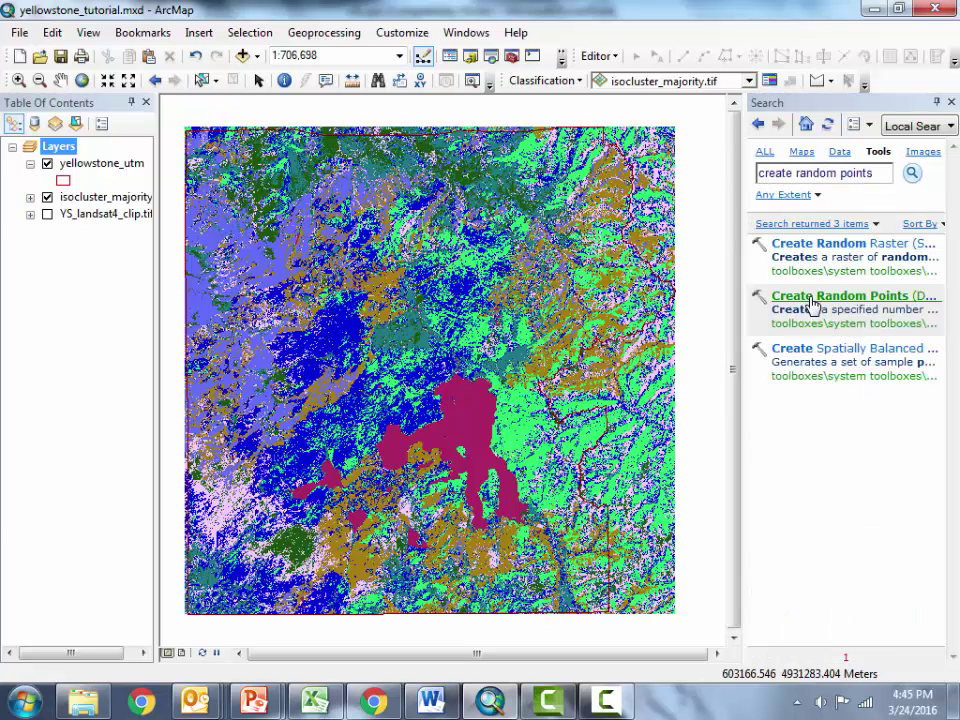
click(812, 296)
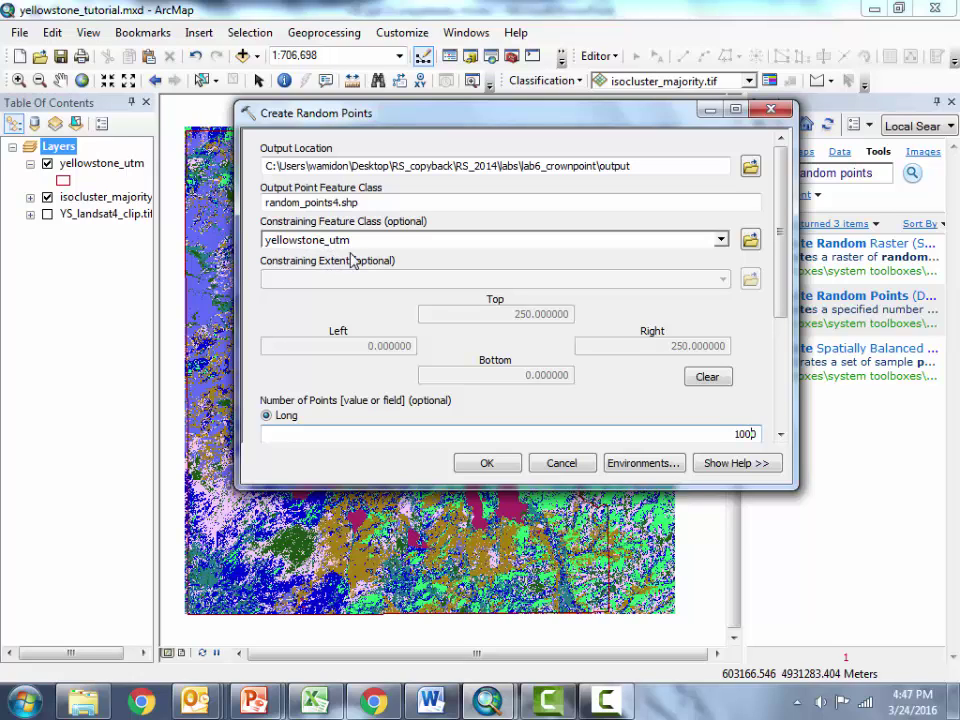
Step: Generate 1000 random points constrained by yellowstone_utm, output as random_points4.shp
mouse_move(779, 248)
mouse_down()
mouse_move(784, 272)
mouse_move(784, 254)
mouse_up()
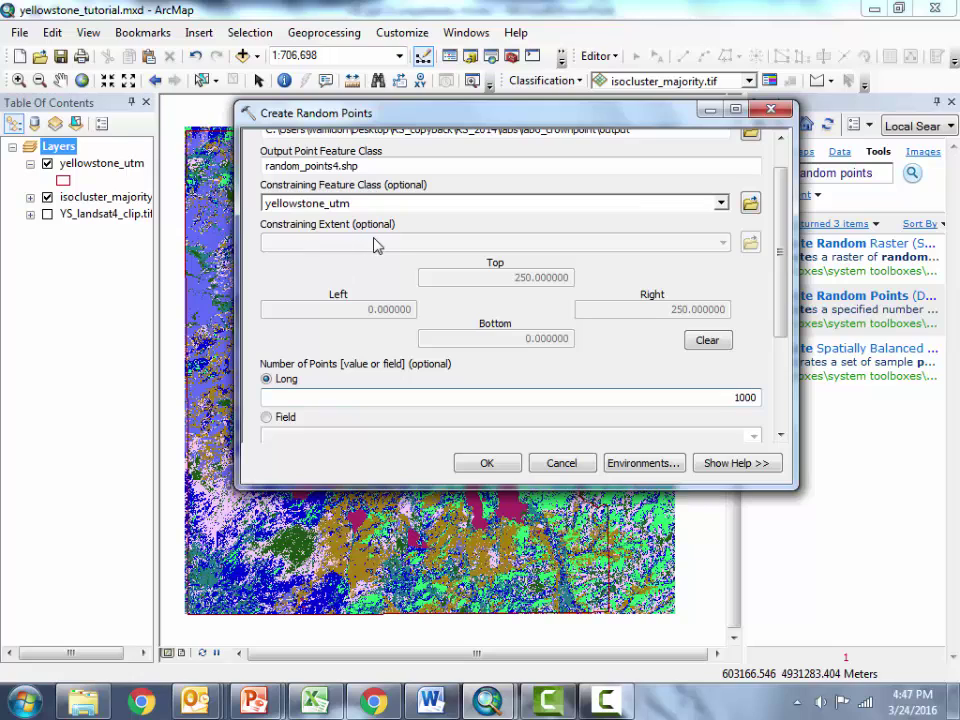
drag(775, 245, 785, 312)
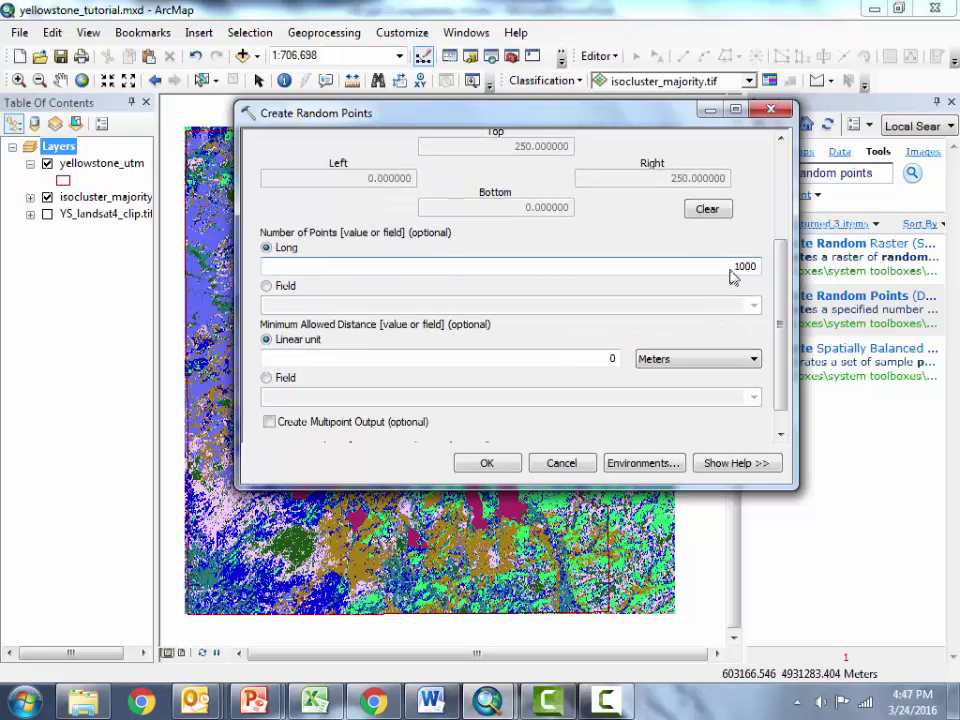
drag(730, 268, 781, 296)
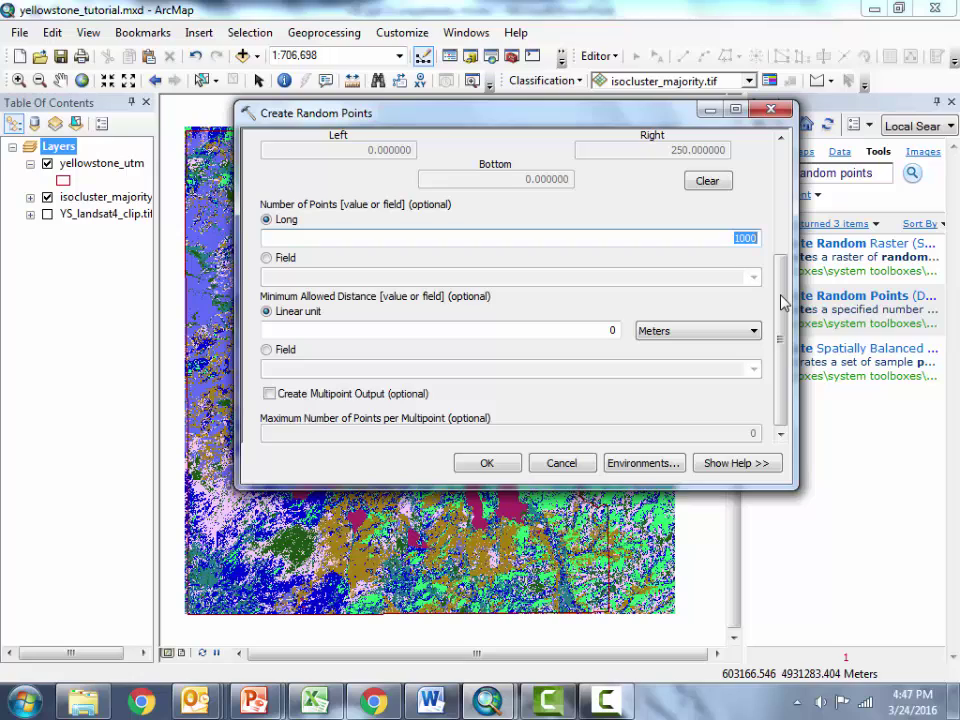
click(733, 240)
double_click(730, 242)
double_click(612, 330)
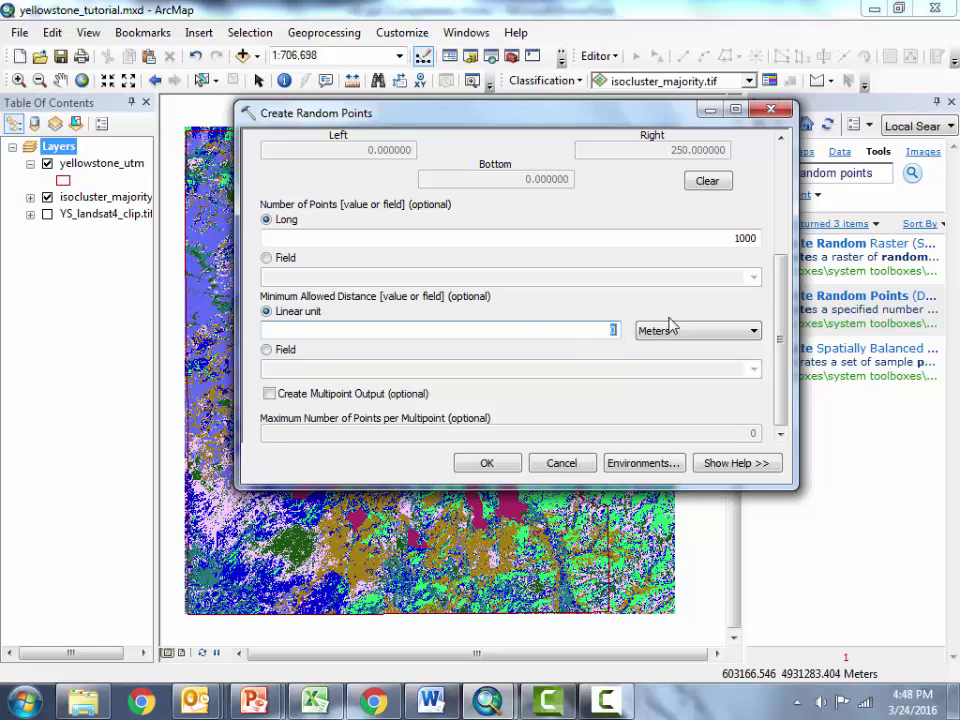
click(487, 463)
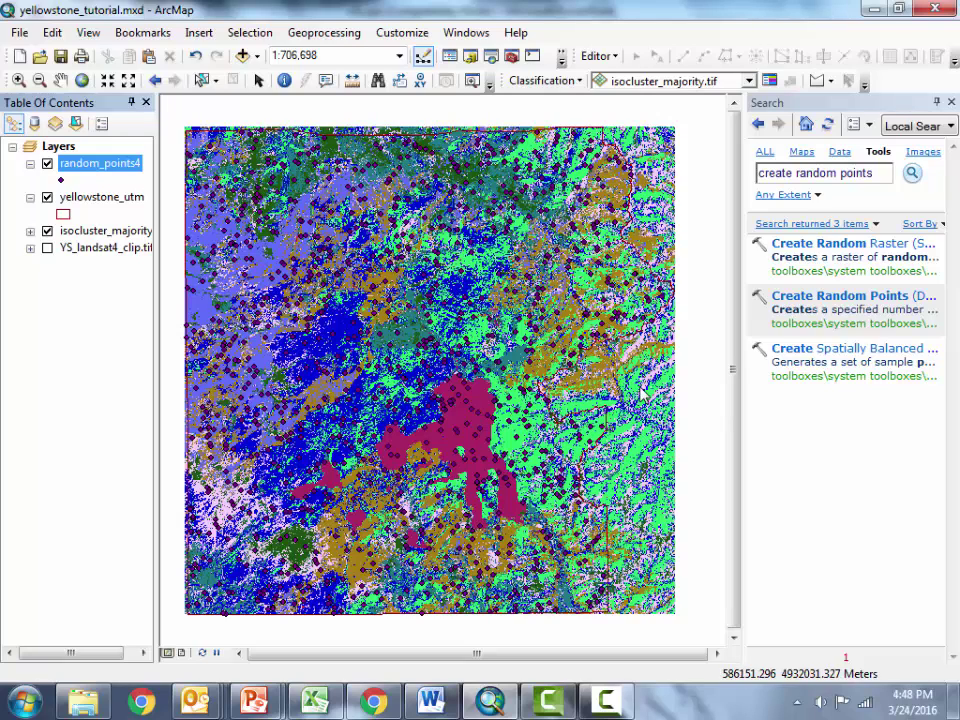
Step: Run Extract Values to Points on random_points4 with isocluster_majority.tif, outputting GTP_points_all3.shp
click(878, 174)
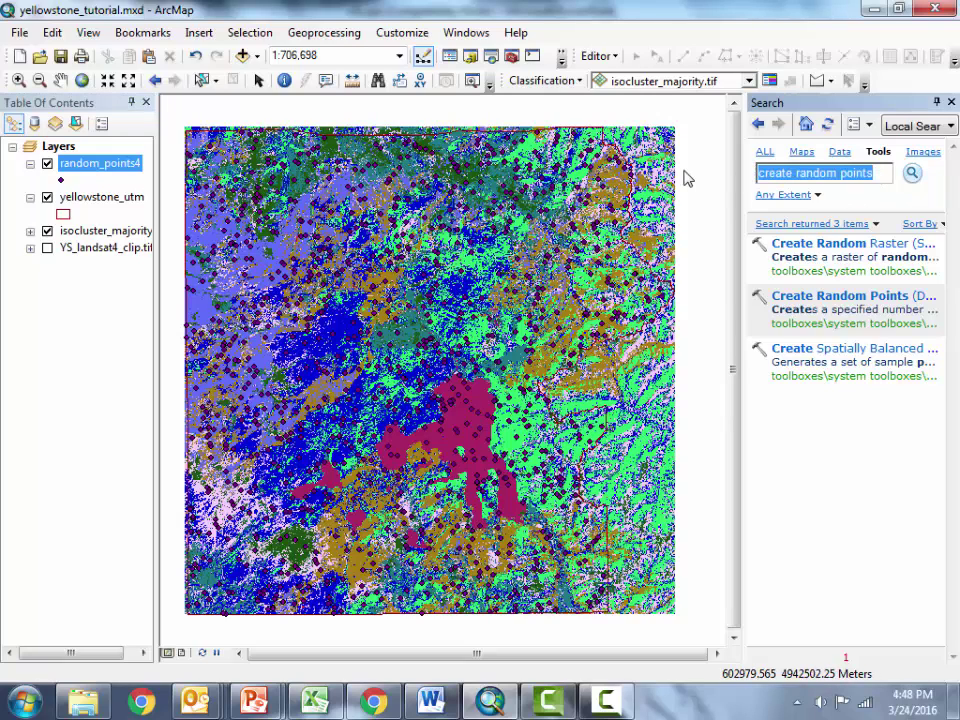
text(extract values to)
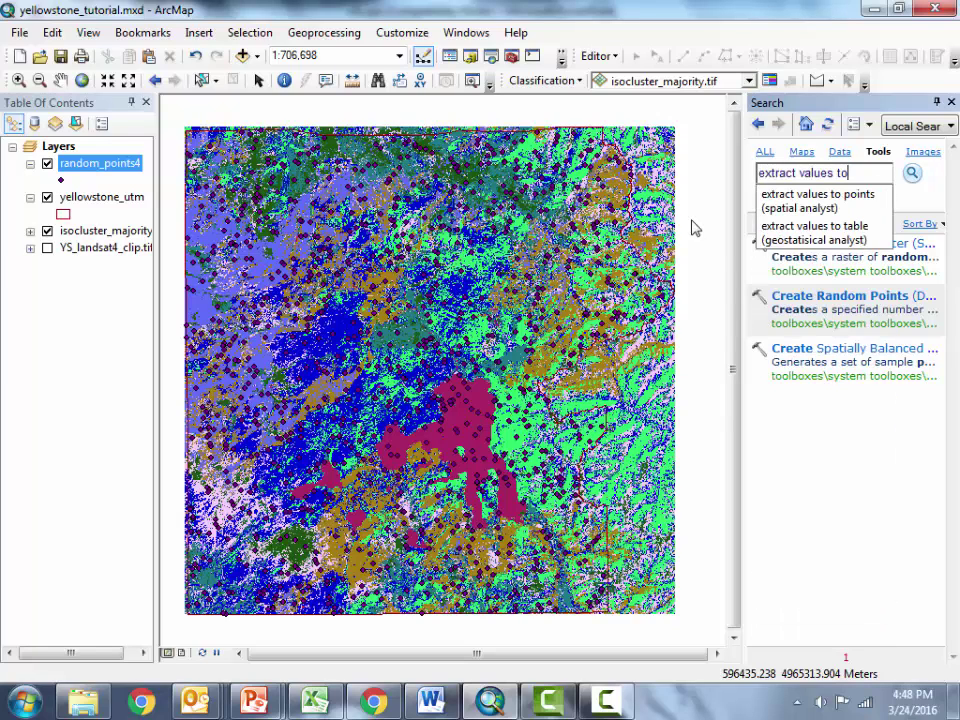
text( point)
click(785, 203)
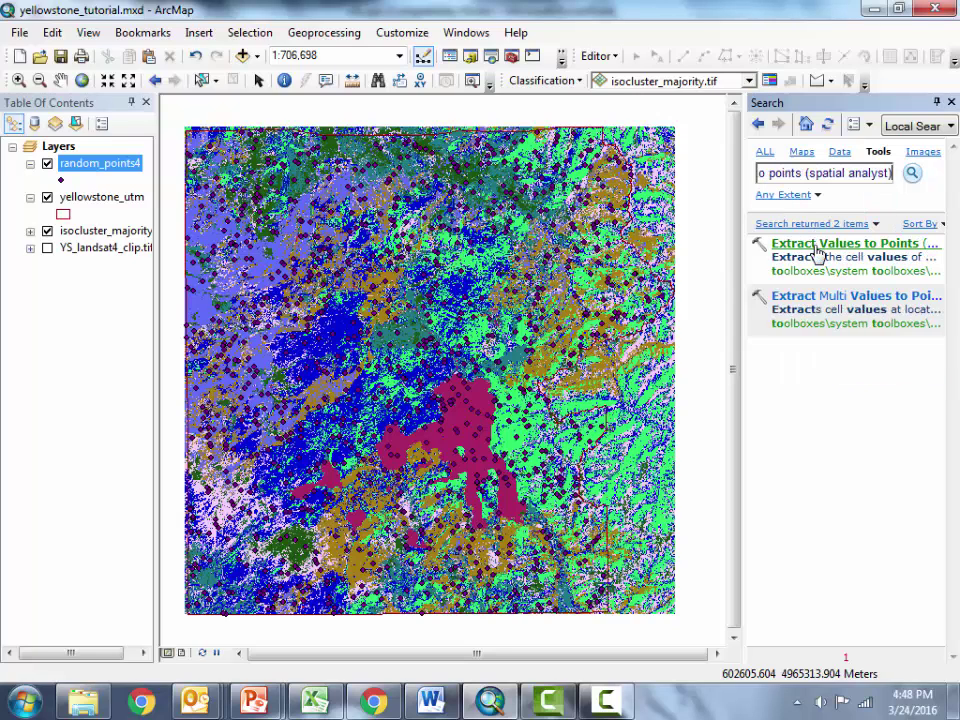
click(818, 253)
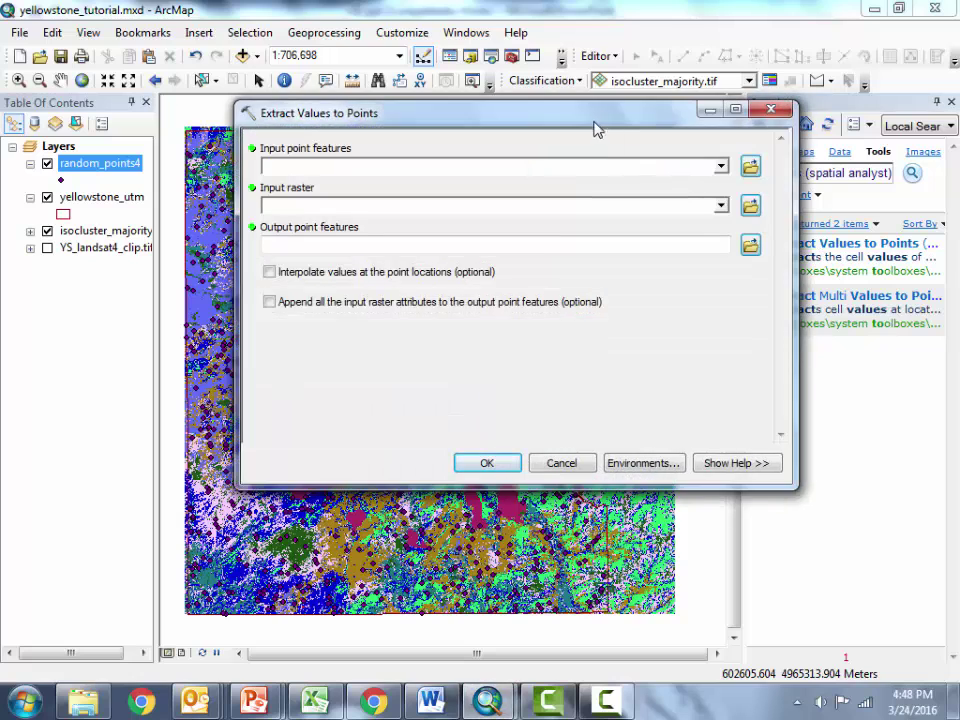
drag(593, 128, 716, 359)
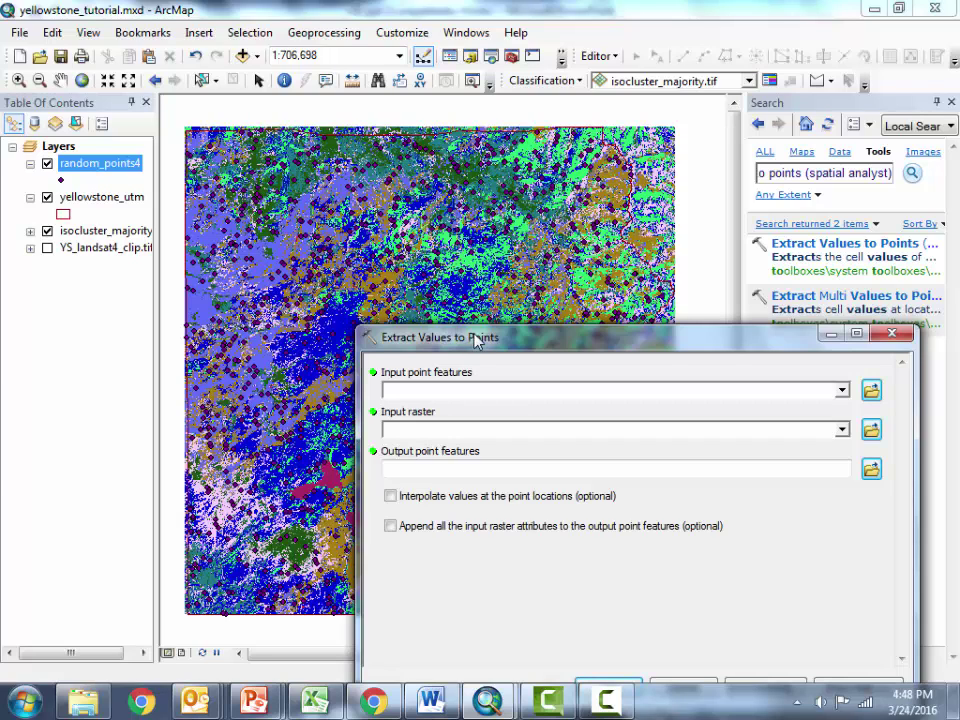
drag(490, 338, 400, 246)
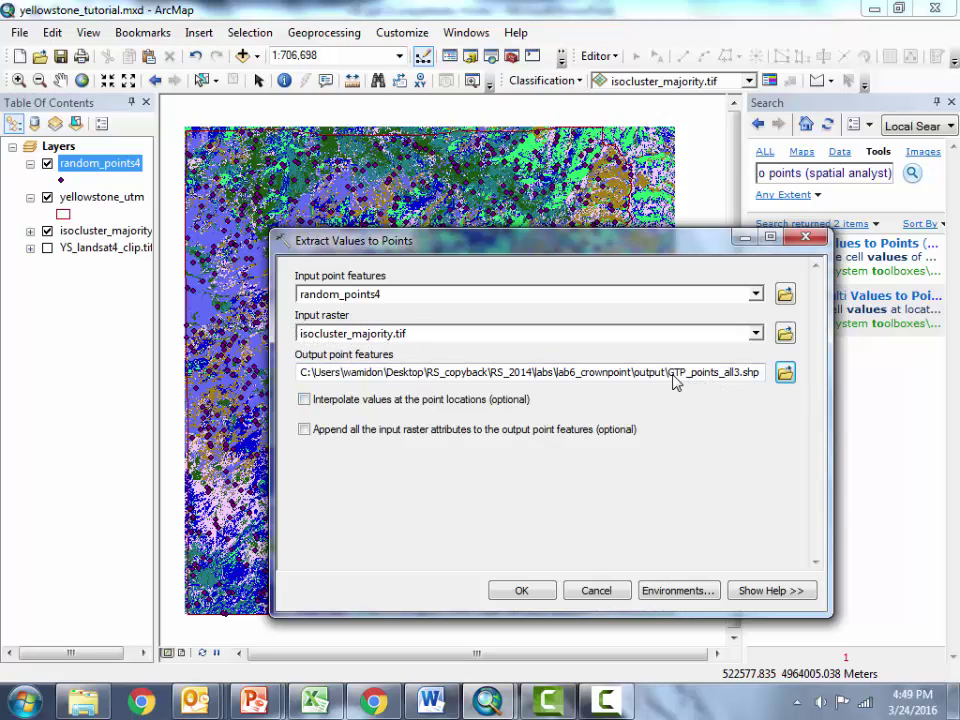
drag(673, 381, 760, 386)
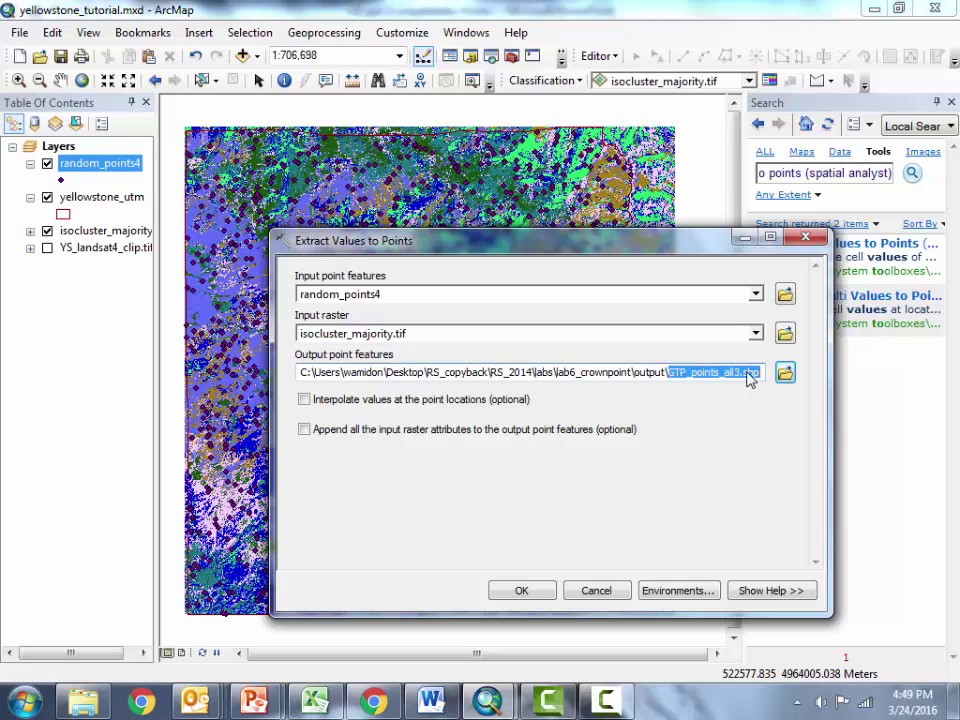
drag(760, 376, 742, 403)
click(737, 372)
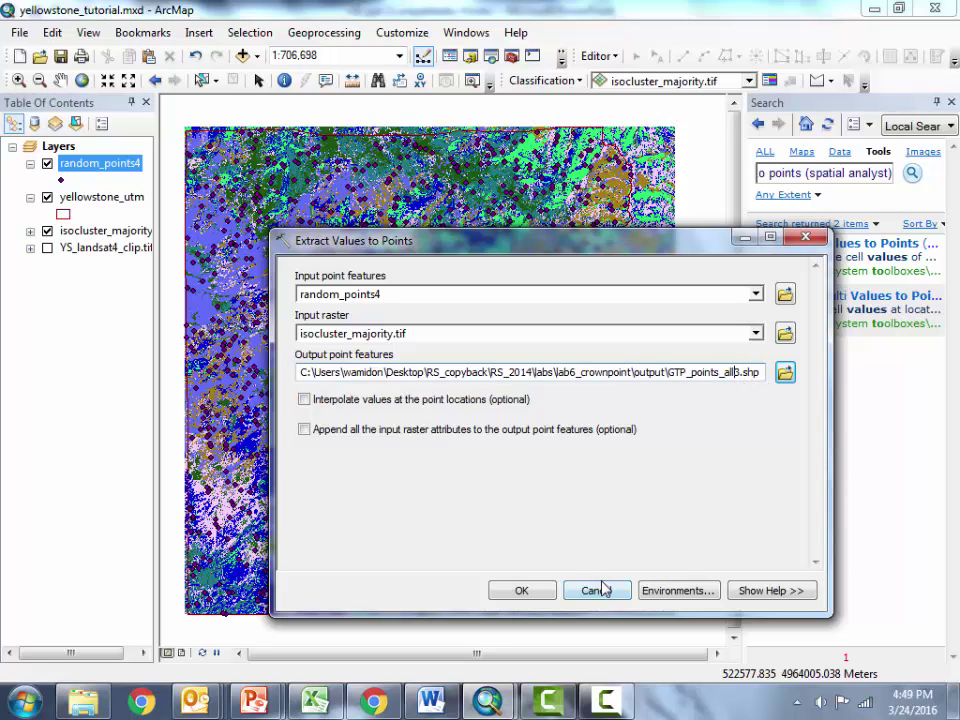
click(520, 591)
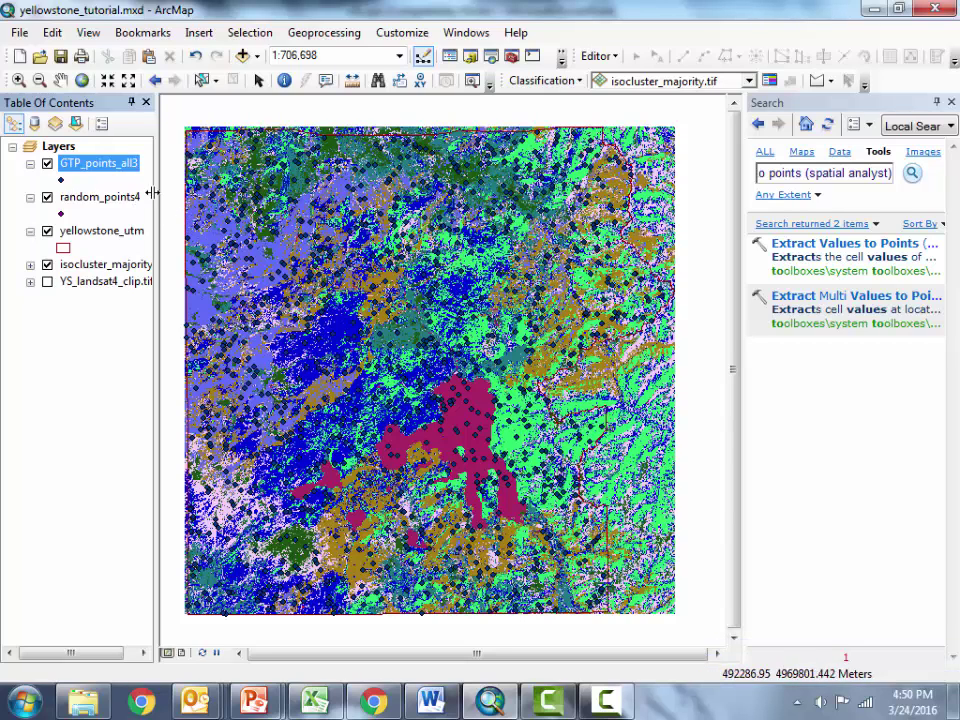
right_click(108, 170)
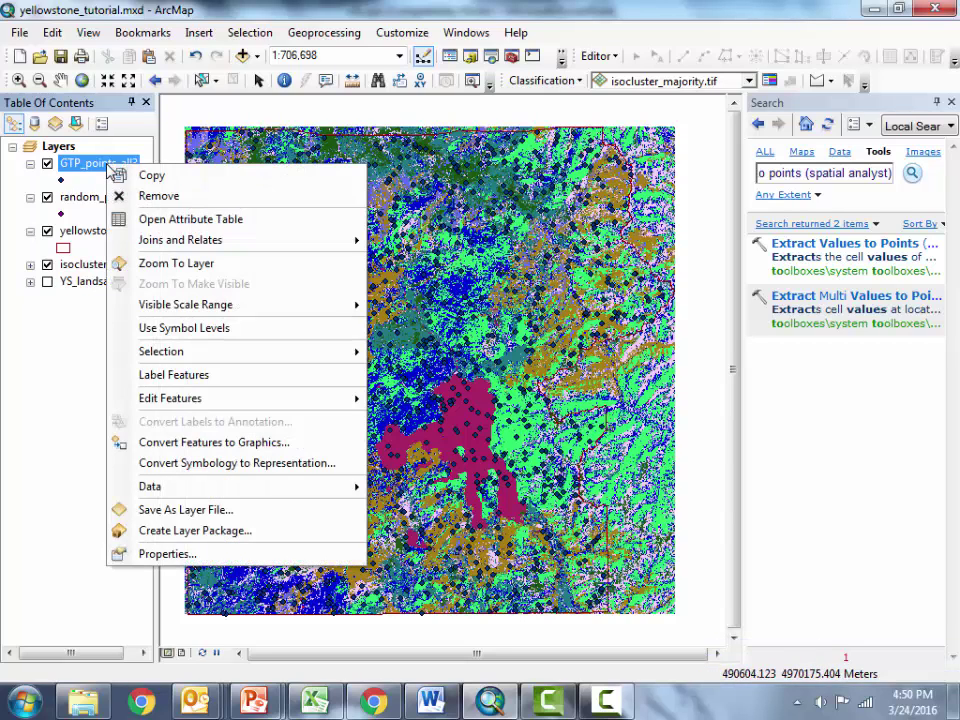
click(193, 222)
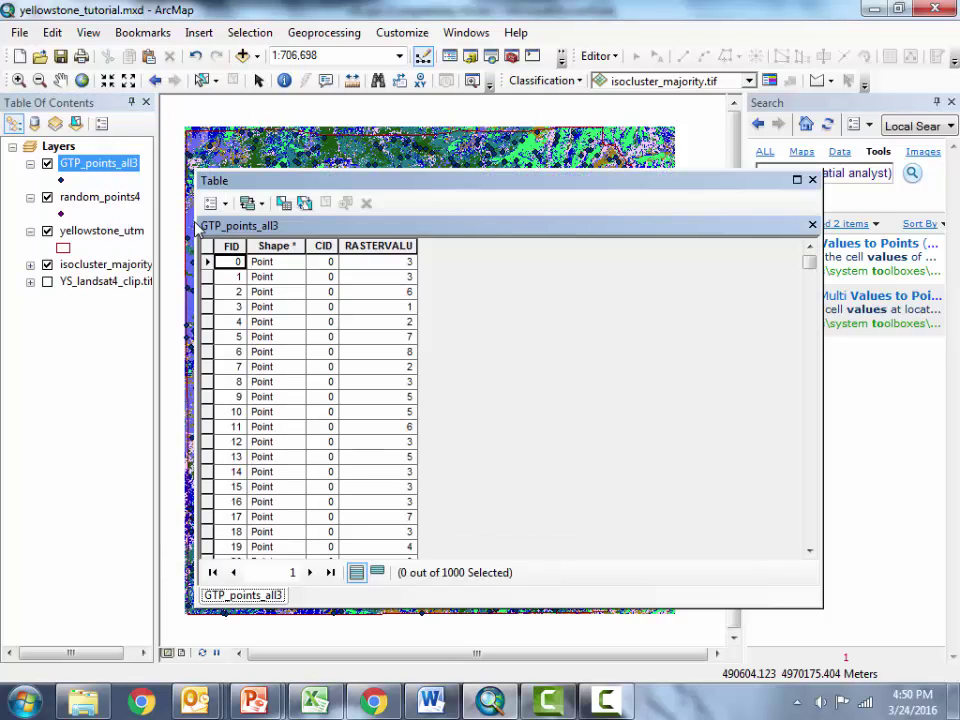
click(392, 245)
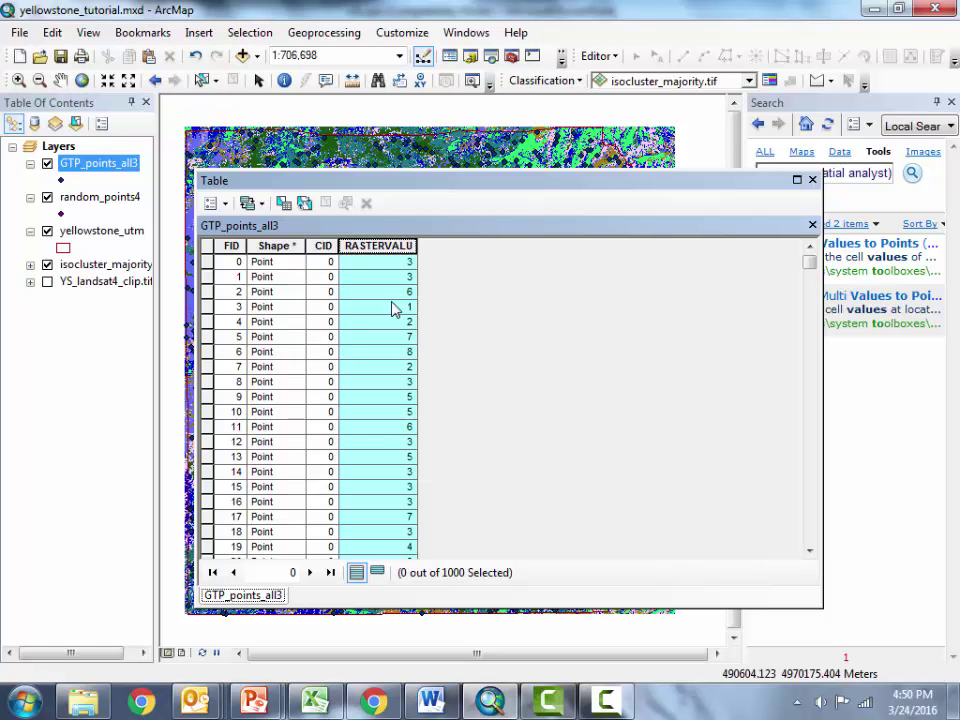
Step: Close the attribute table and run Add XY Coordinates with GTP_points_all3 as input features
click(812, 180)
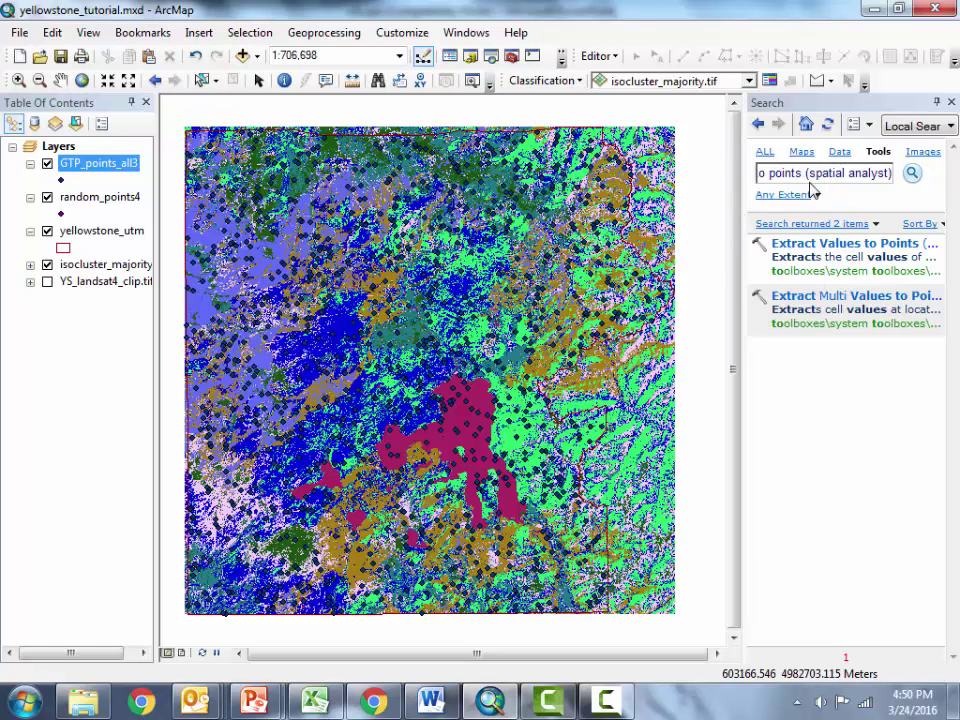
click(894, 173)
text(extract values)
key(BackSpace)
key(BackSpace)
key(BackSpace)
key(BackSpace)
key(BackSpace)
key(BackSpace)
key(BackSpace)
key(BackSpace)
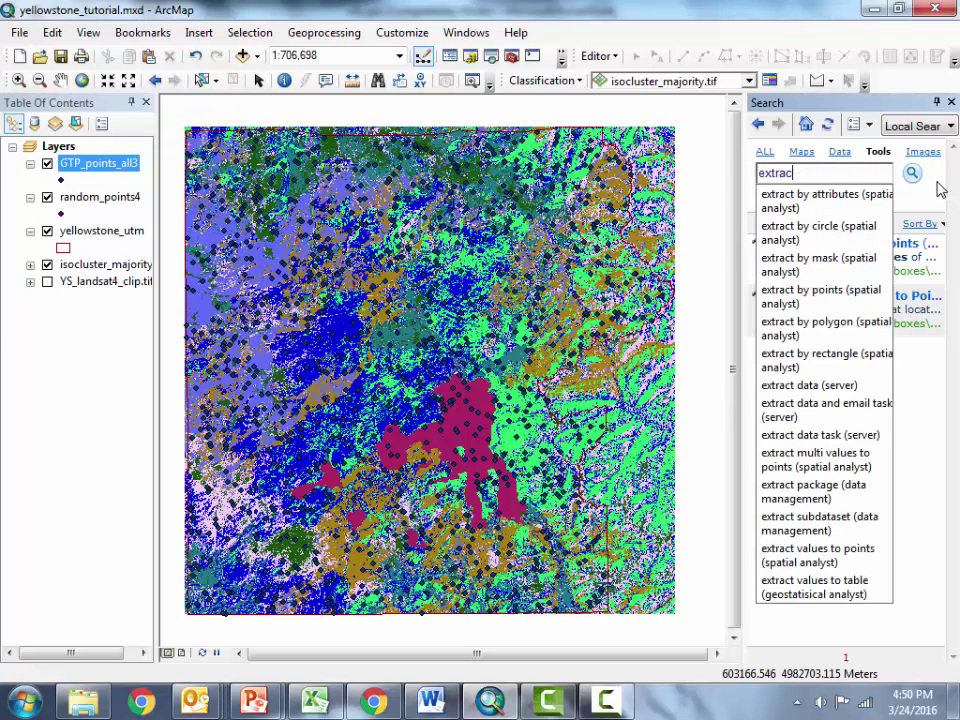
text(addx y)
text( xy coordinates)
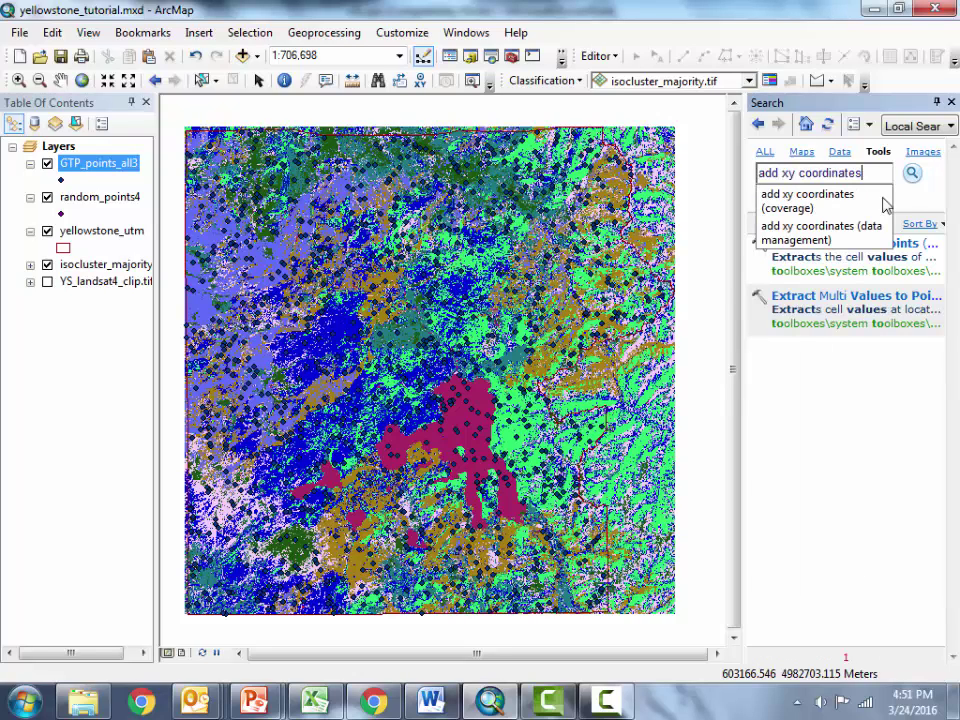
click(803, 206)
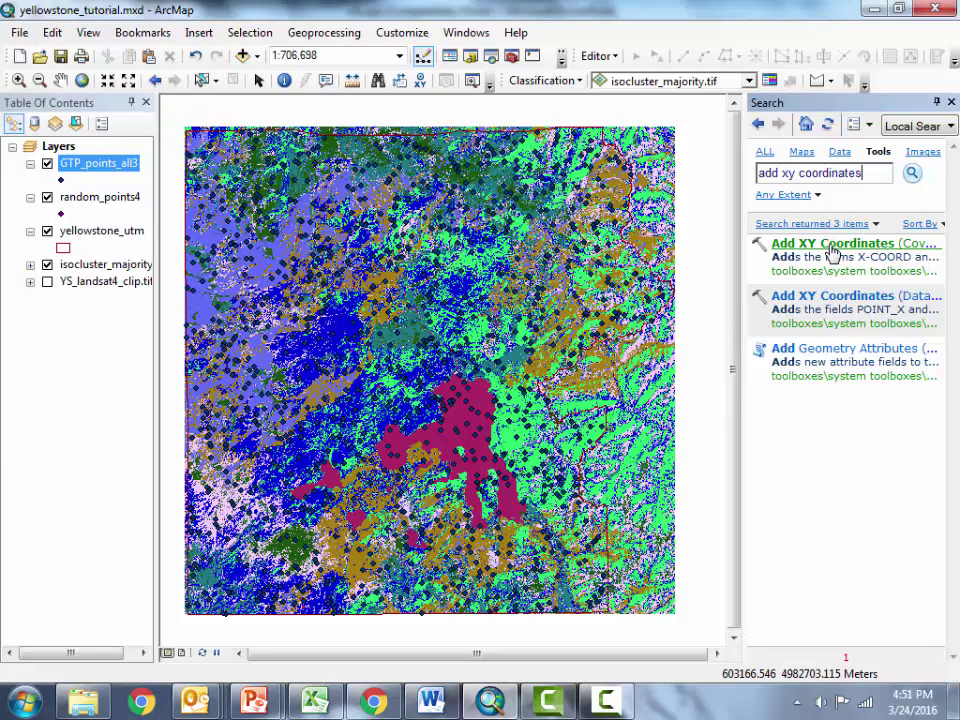
click(830, 246)
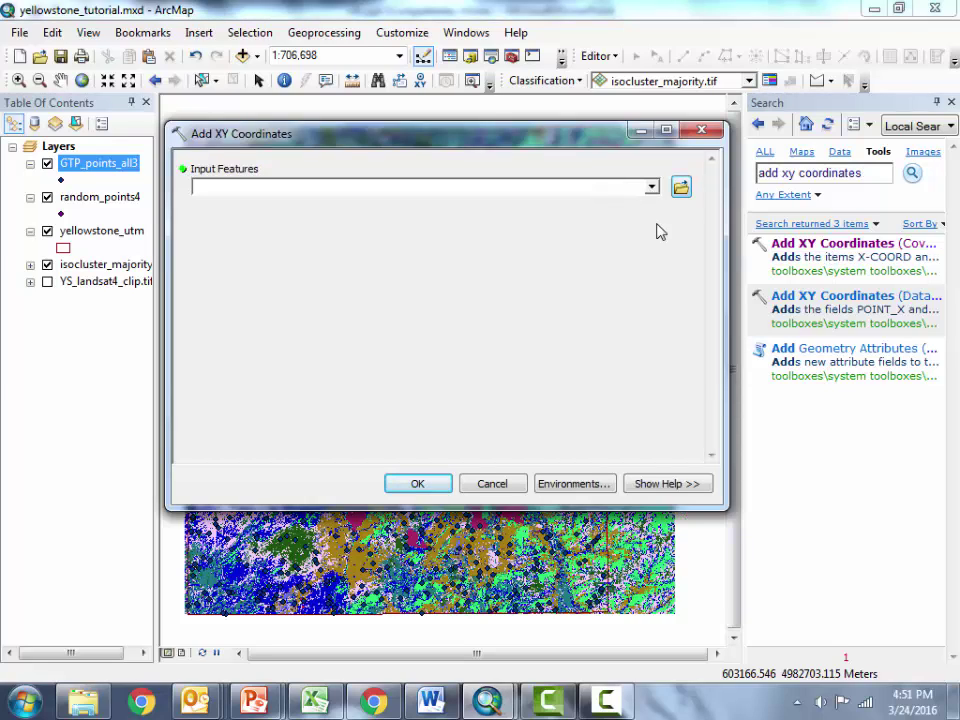
click(651, 187)
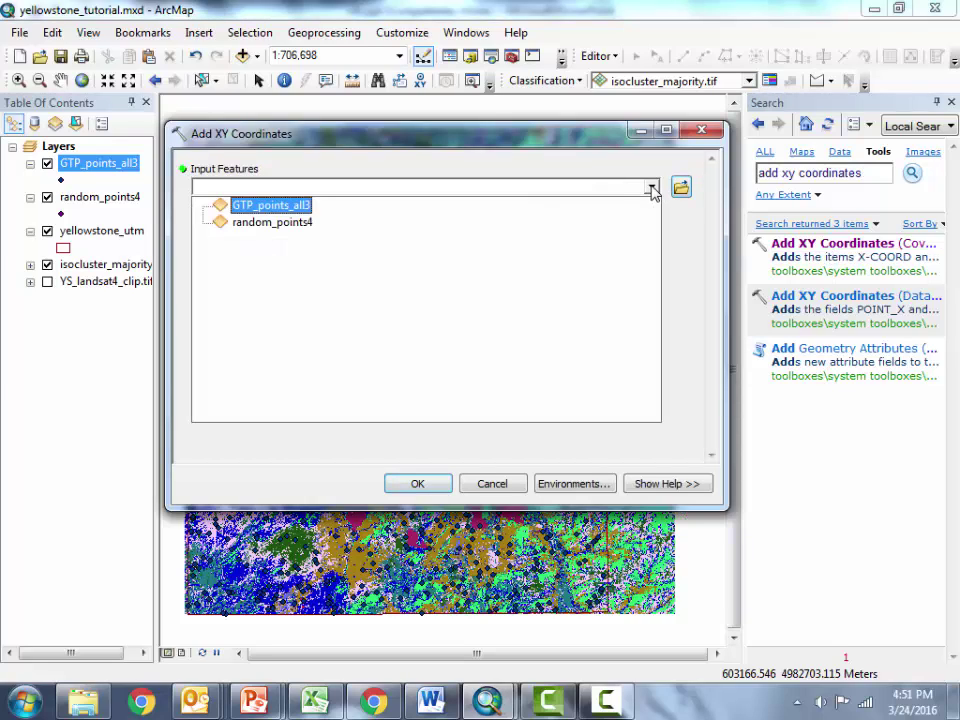
click(272, 206)
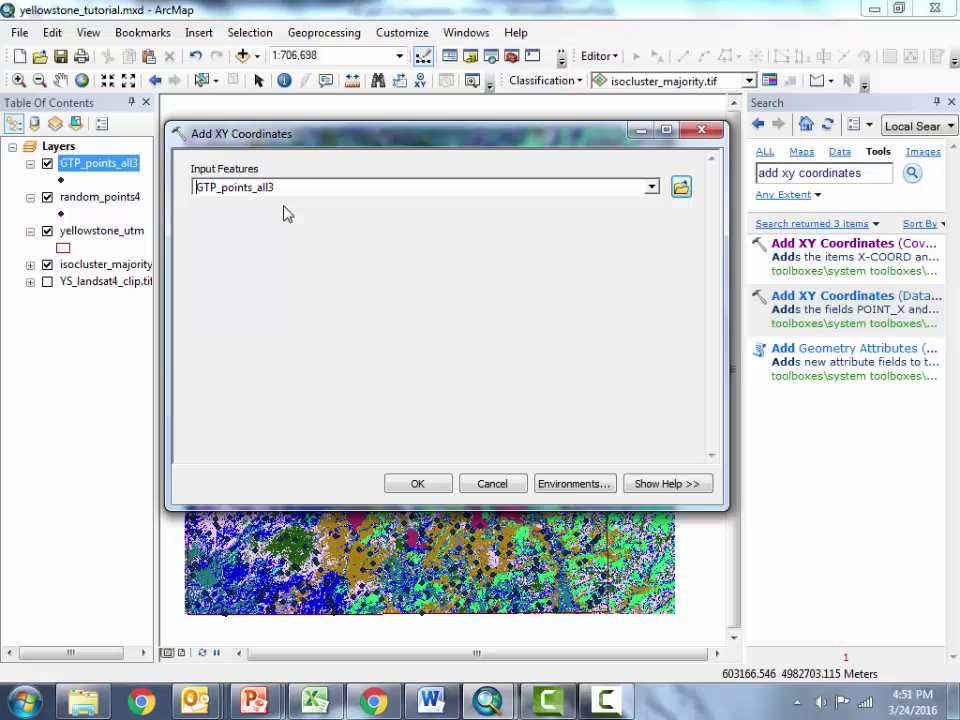
click(441, 489)
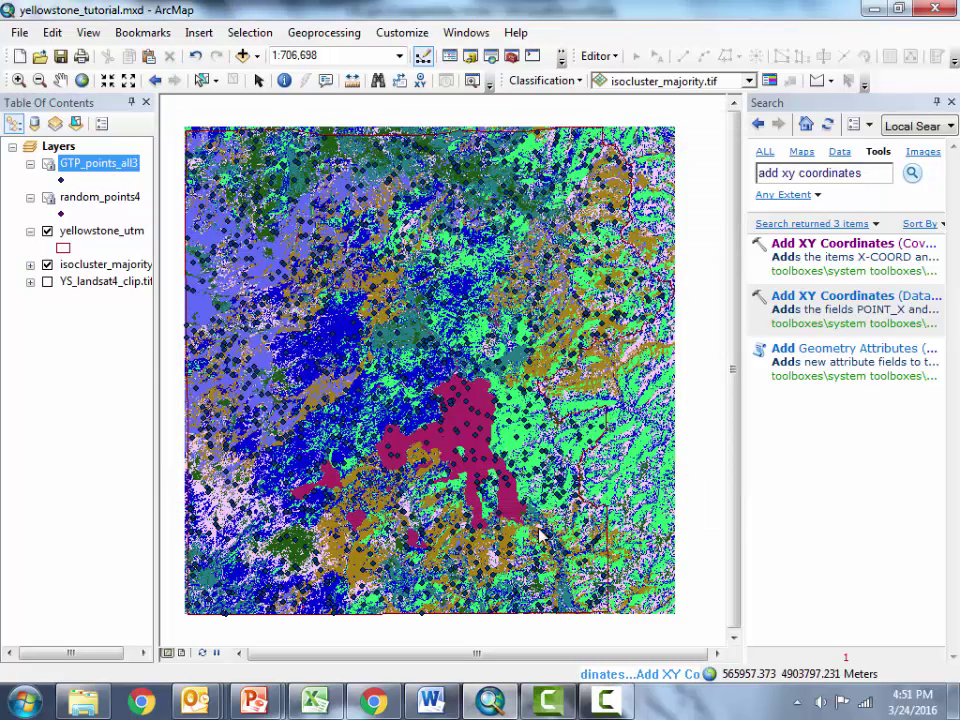
Step: Open the GTP_points_all3 attribute table to view the POINT_X and POINT_Y columns
right_click(96, 168)
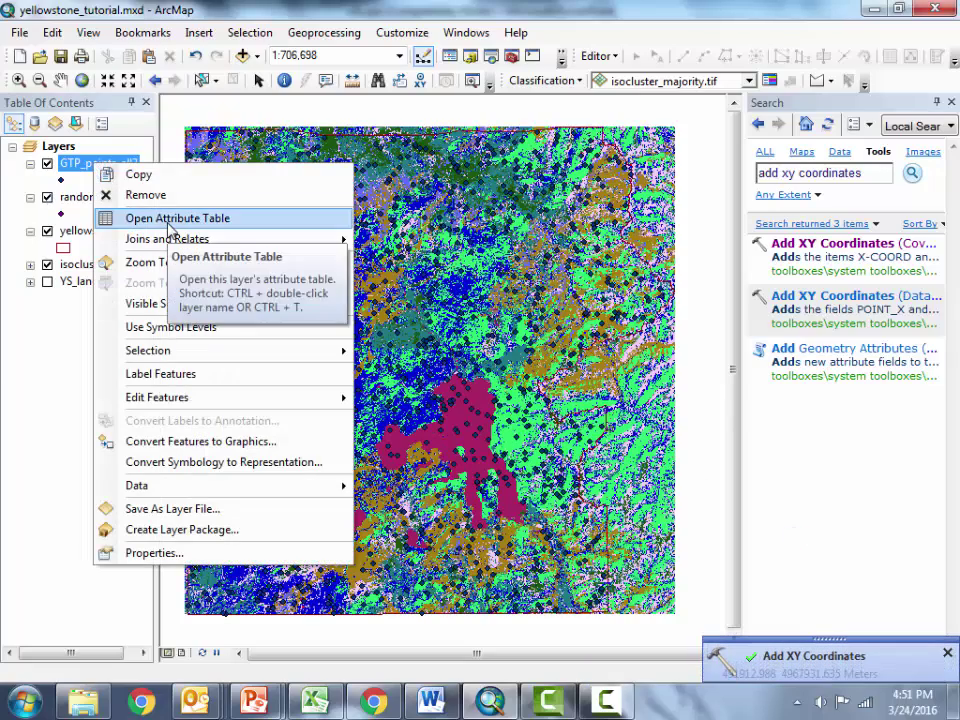
click(170, 220)
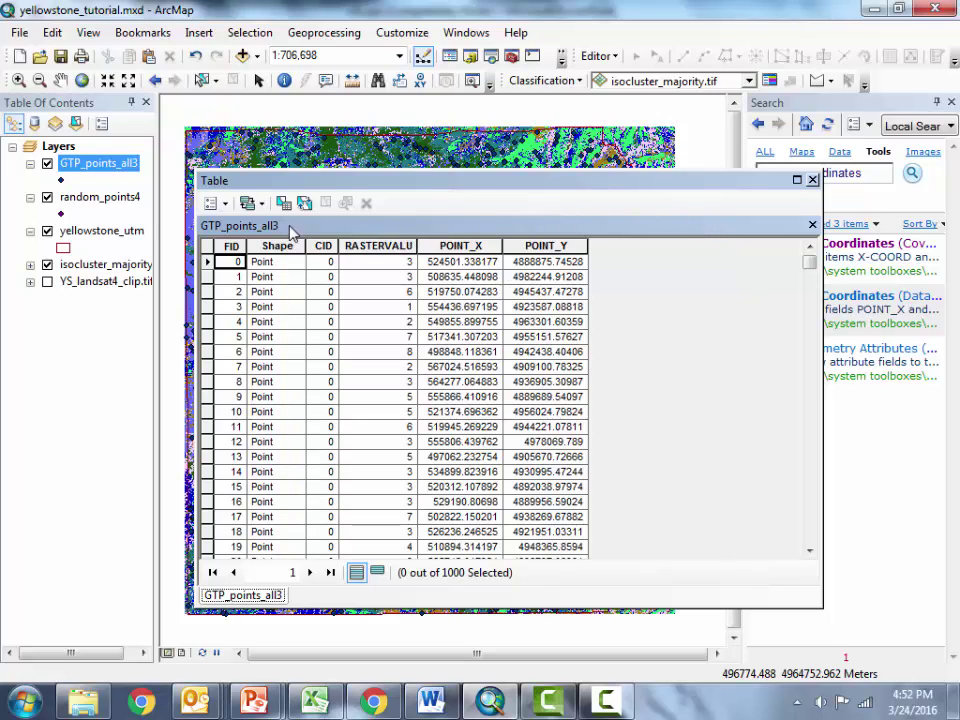
Step: Add a Short Integer field named keep to the GTP_points_all3 table
click(216, 203)
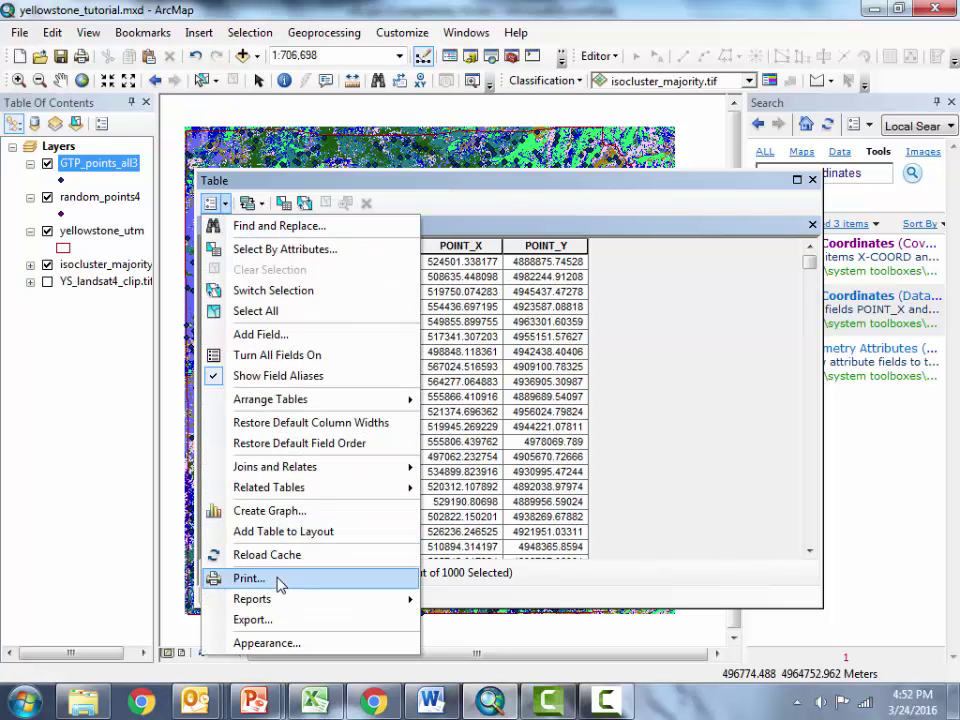
click(369, 188)
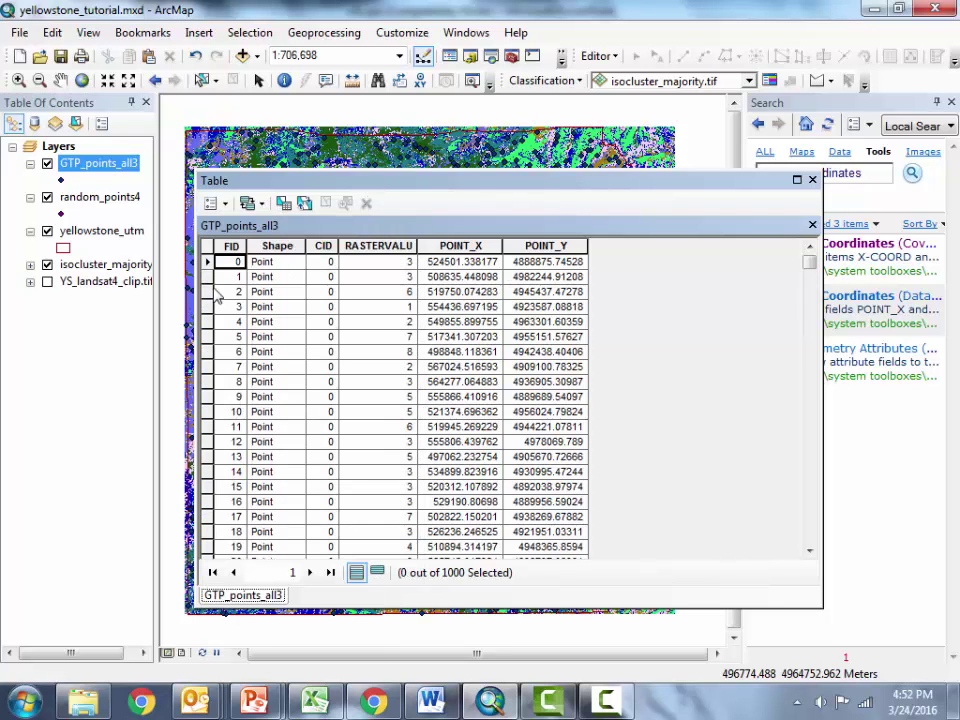
click(225, 206)
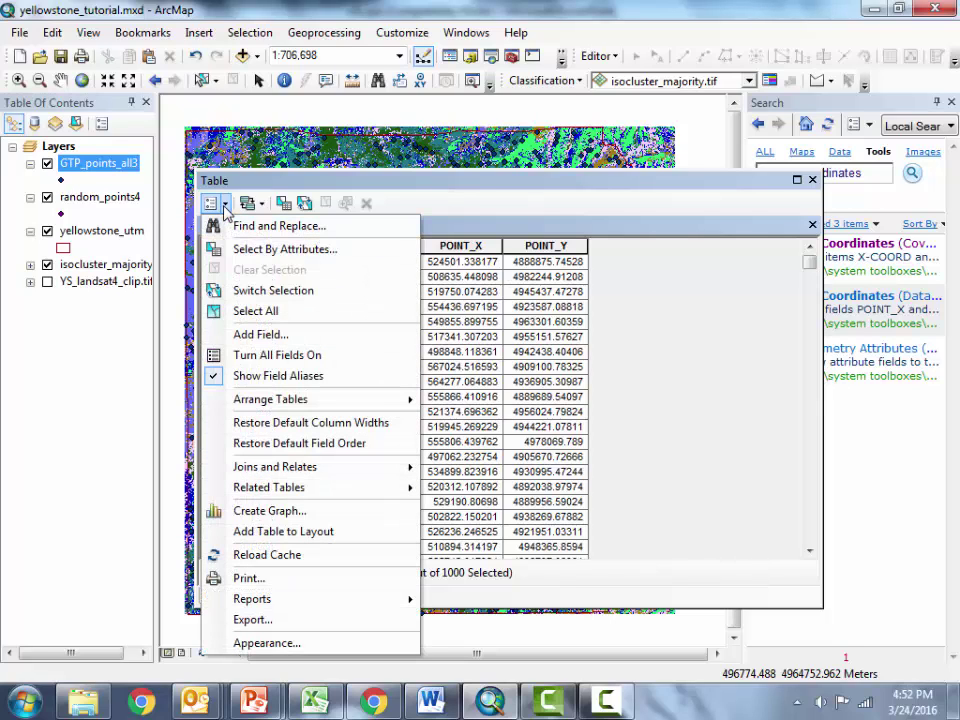
click(258, 334)
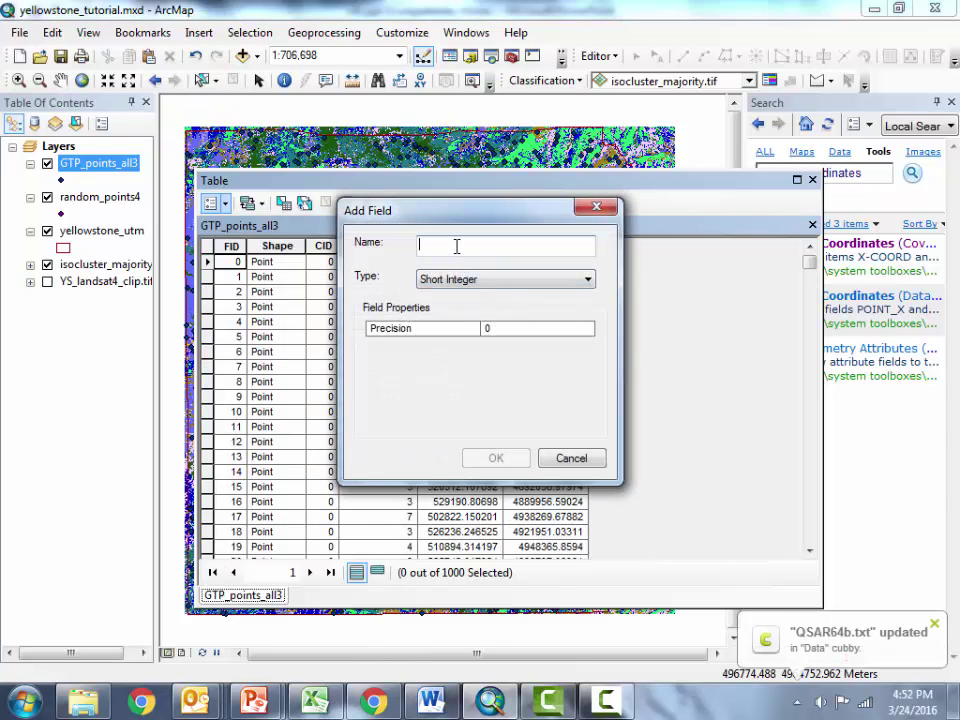
text(keep)
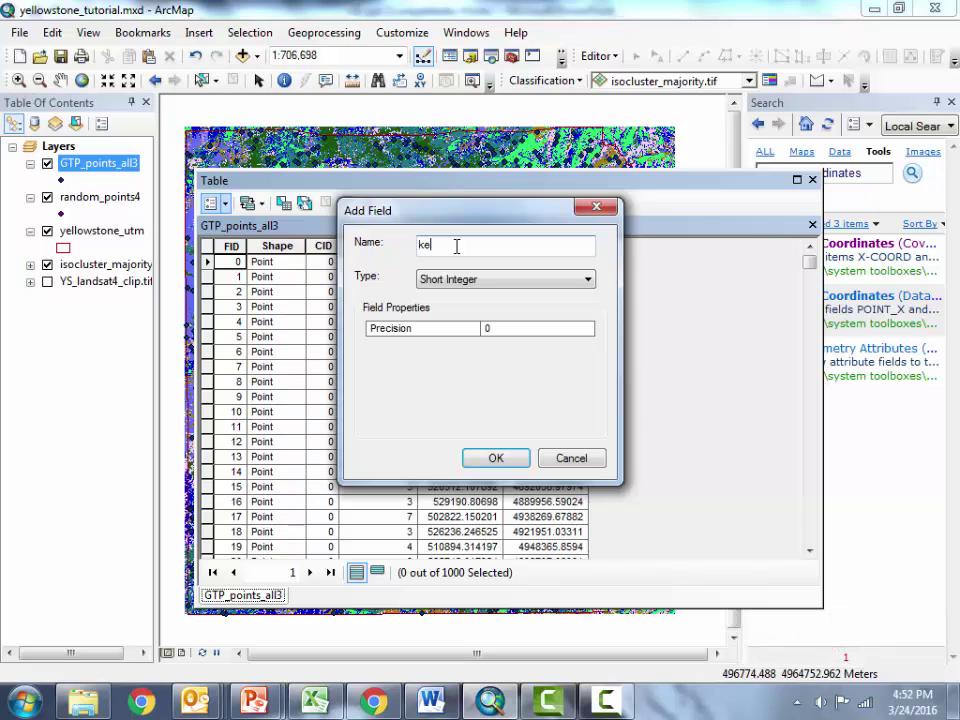
click(493, 458)
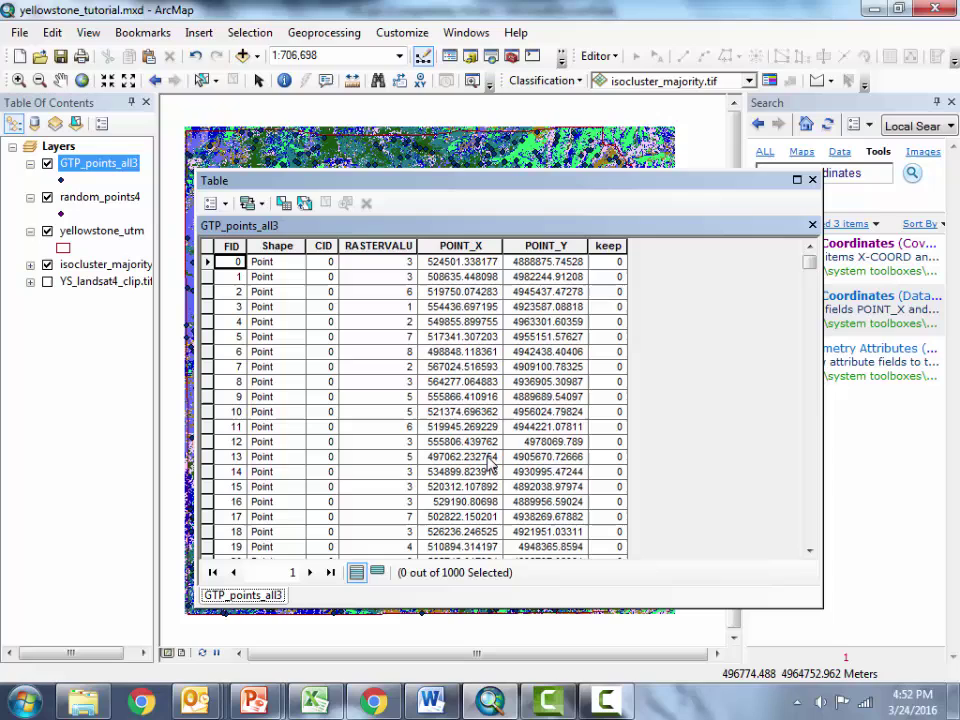
Step: Sort the table ascending by RASTERVALU and scroll through the grouped records back to the top
double_click(386, 246)
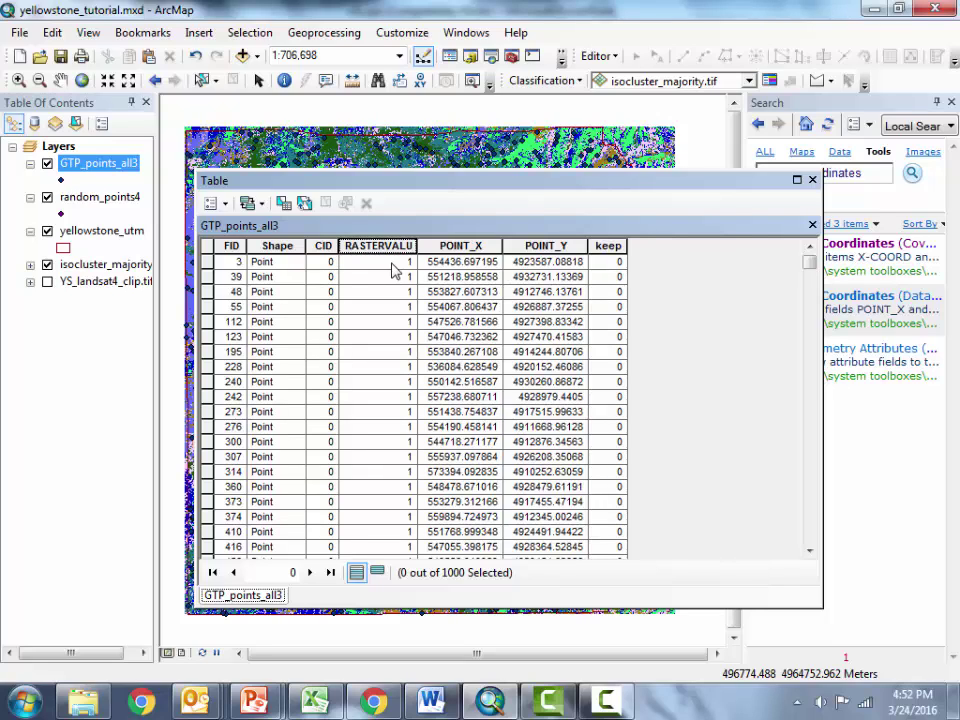
click(392, 263)
click(392, 279)
drag(810, 262, 829, 506)
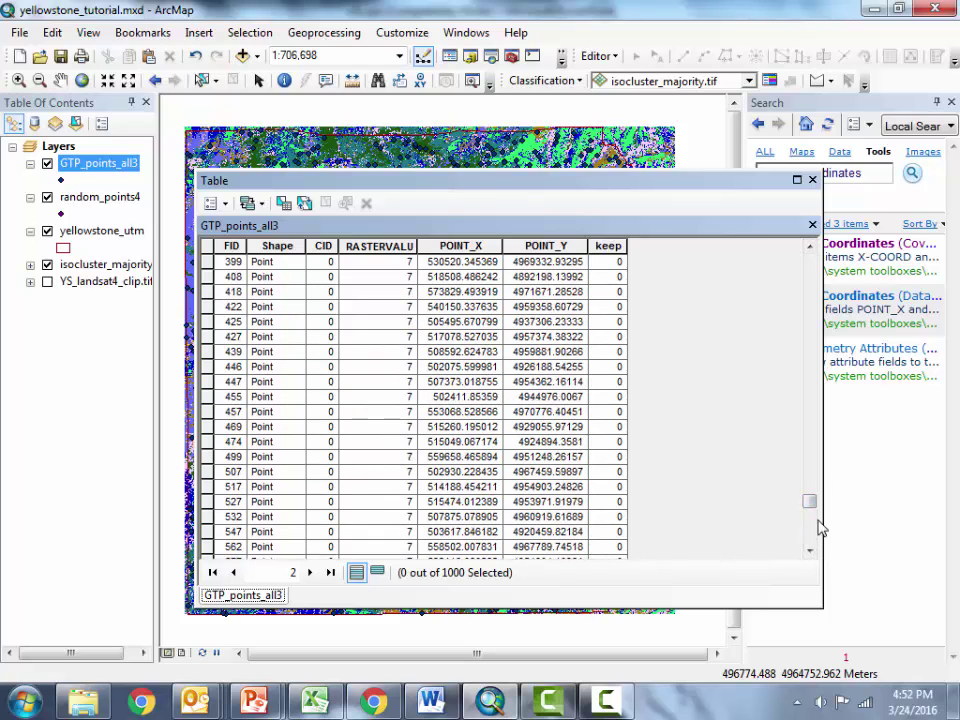
click(811, 334)
drag(811, 334, 810, 258)
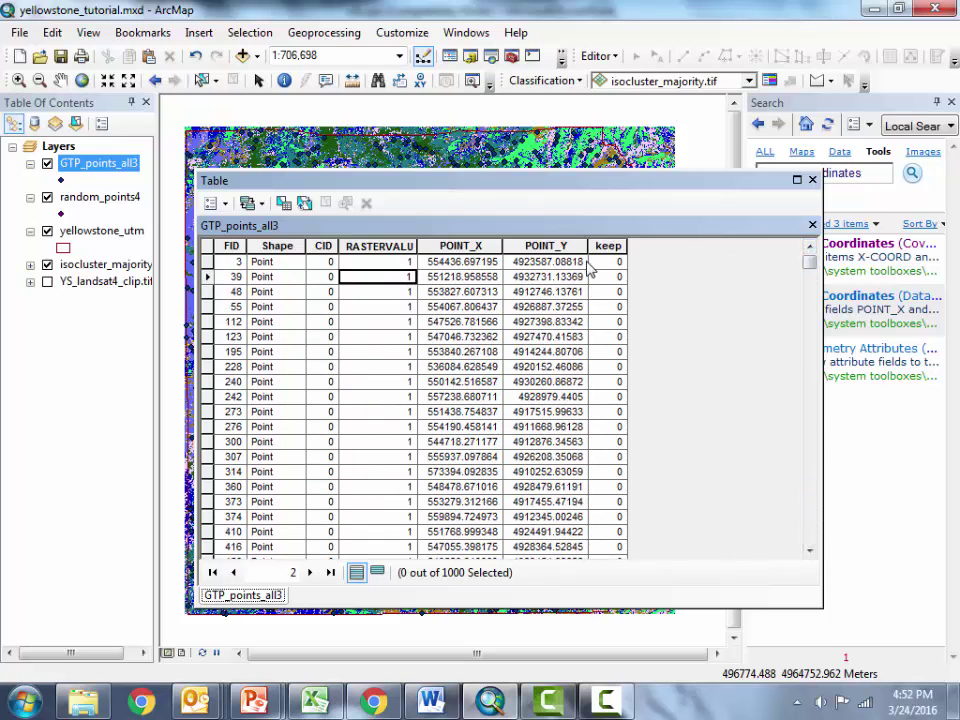
Step: Start an edit session on GTP_points_all3, continuing past the spatial reference warnings
click(602, 56)
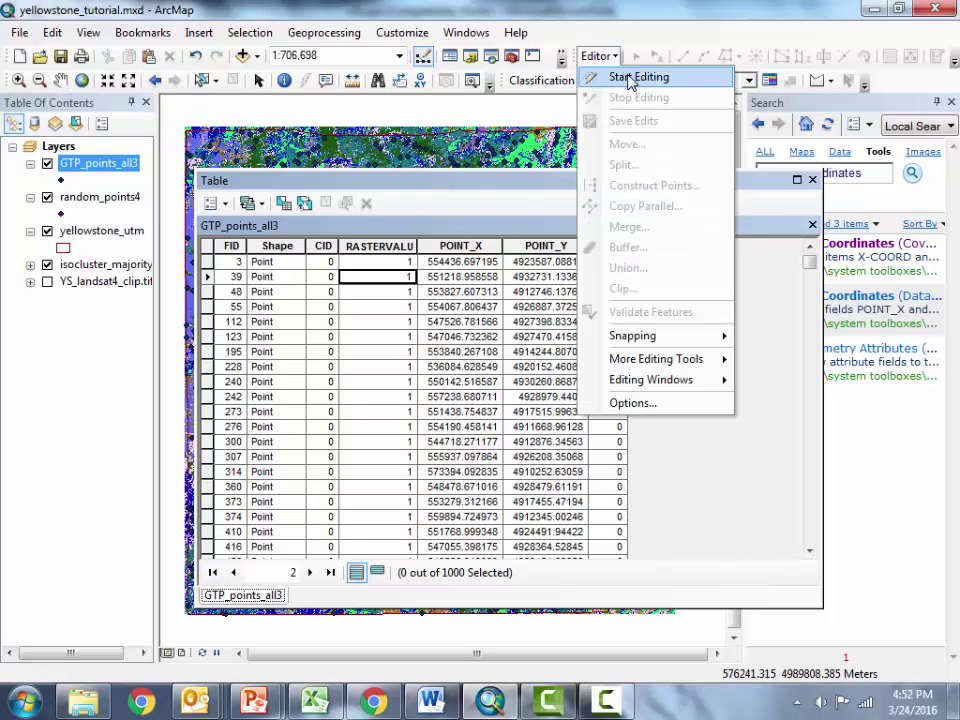
click(628, 77)
click(340, 190)
click(575, 546)
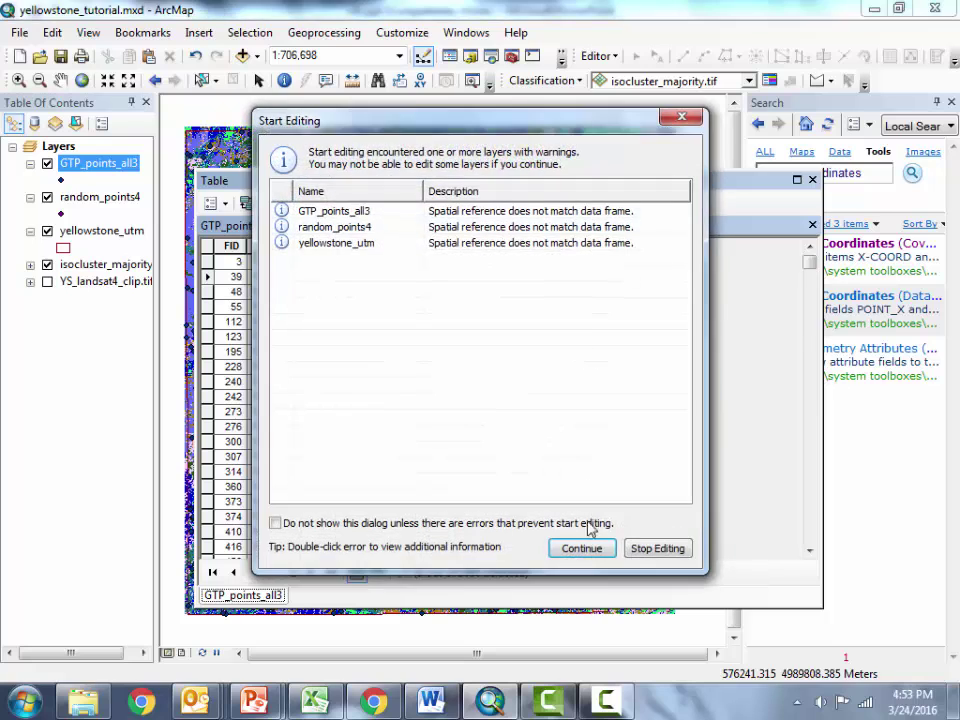
click(581, 547)
Step: Set keep to 1 for FIDs 3, 39, 48, 55, 112 and 123, leaving FID 195 at 0
click(607, 262)
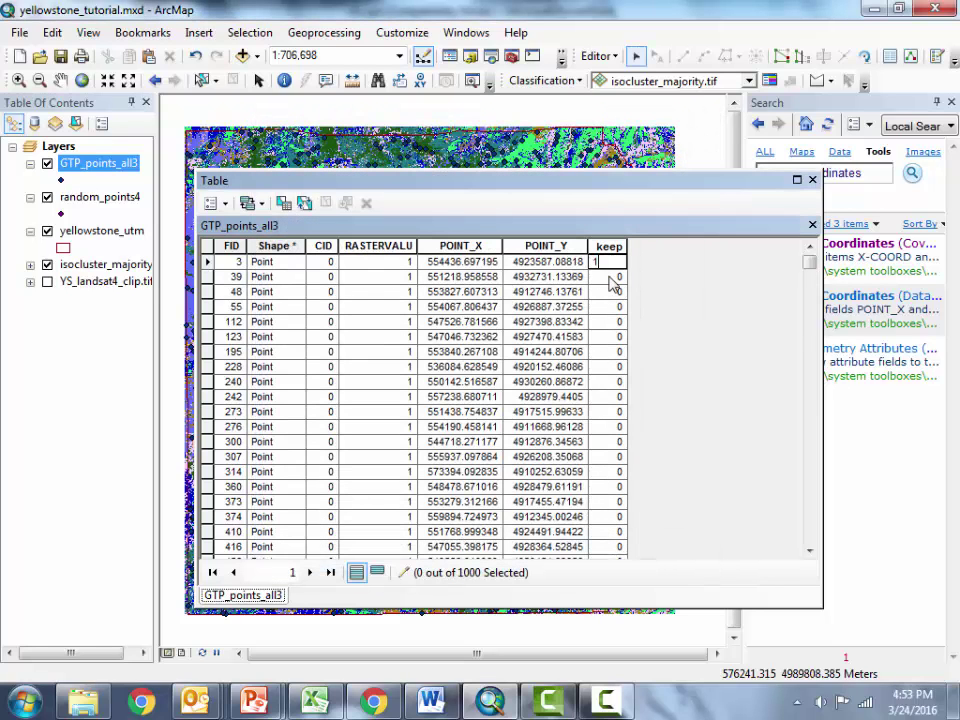
key(Return)
text(1)
key(Return)
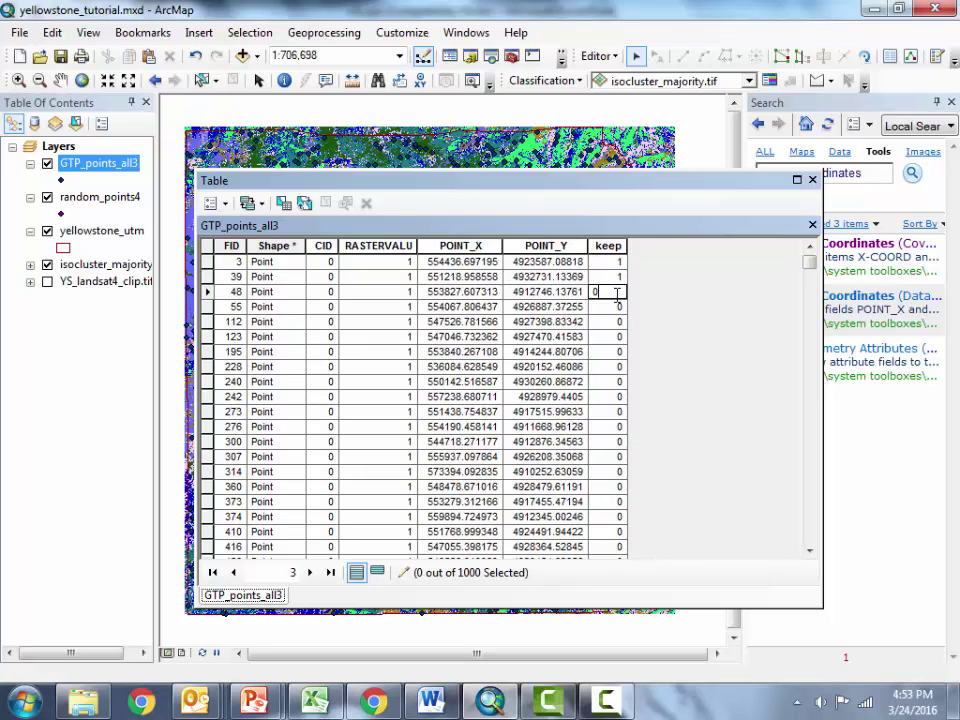
key(Return)
text(1)
key(Return)
text(1)
key(Return)
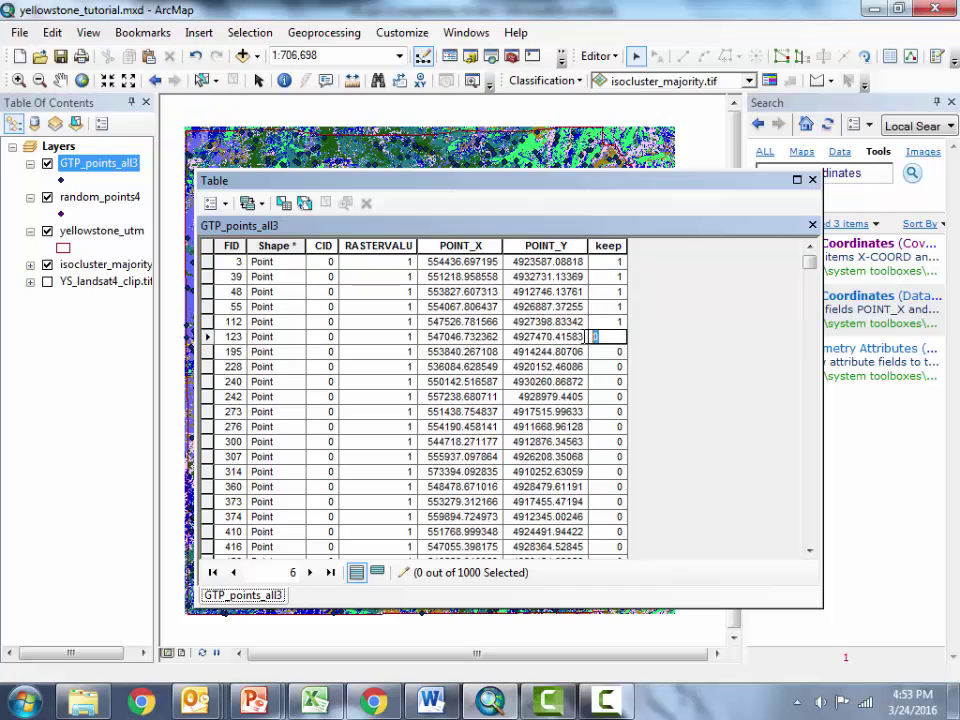
text(1)
key(Return)
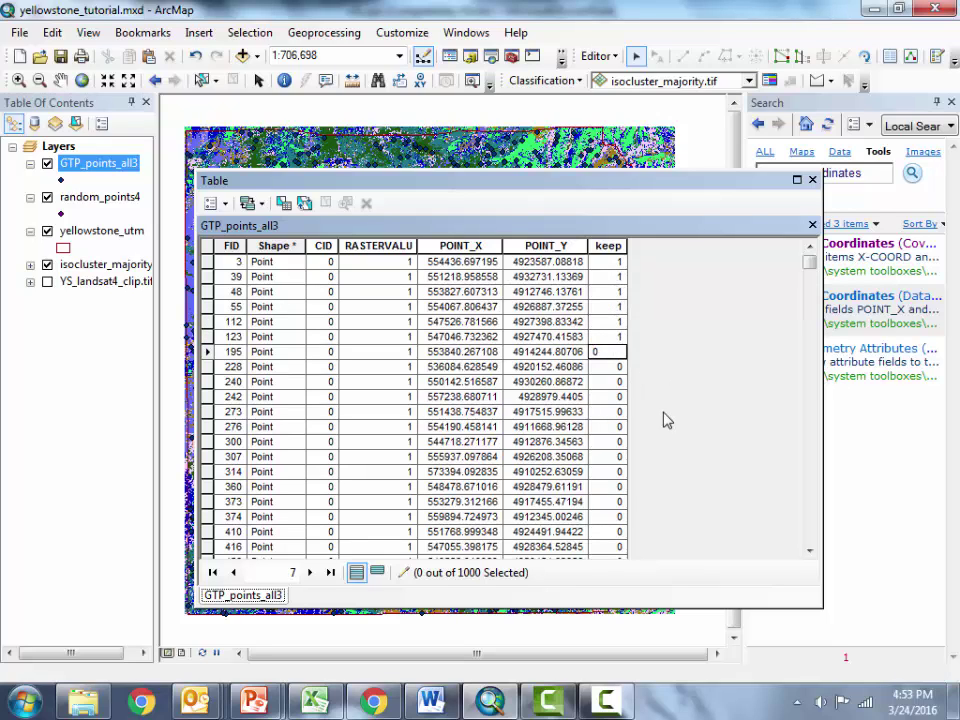
key(Return)
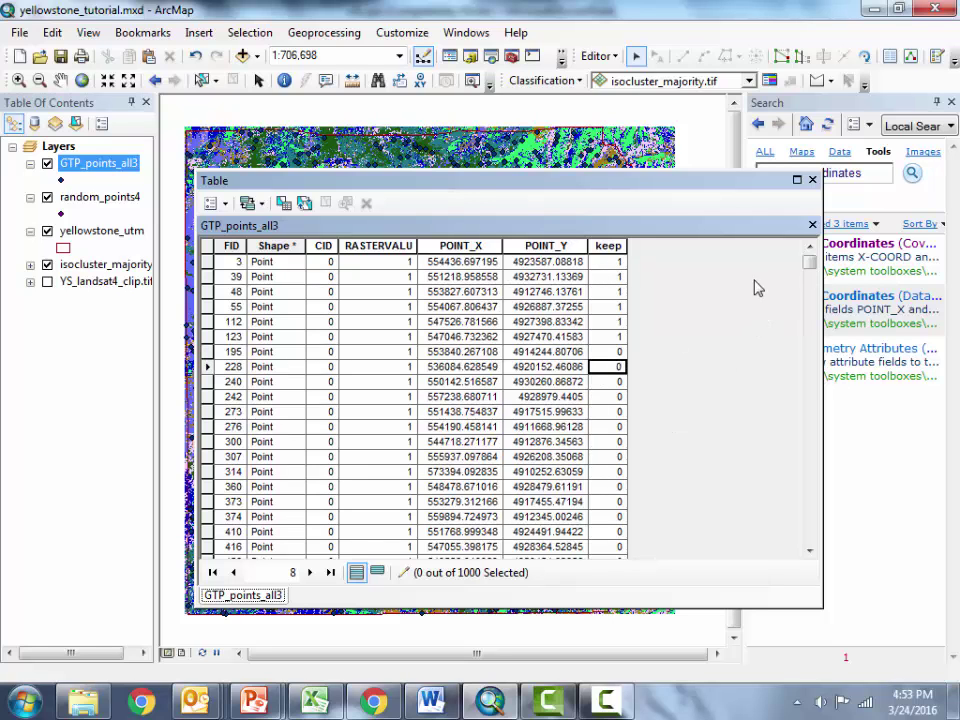
Step: Set keep to 1 for the first six class 2 points (FIDs 4, 7, 24, 26, 27, 28)
scroll(651, 373, down, 4)
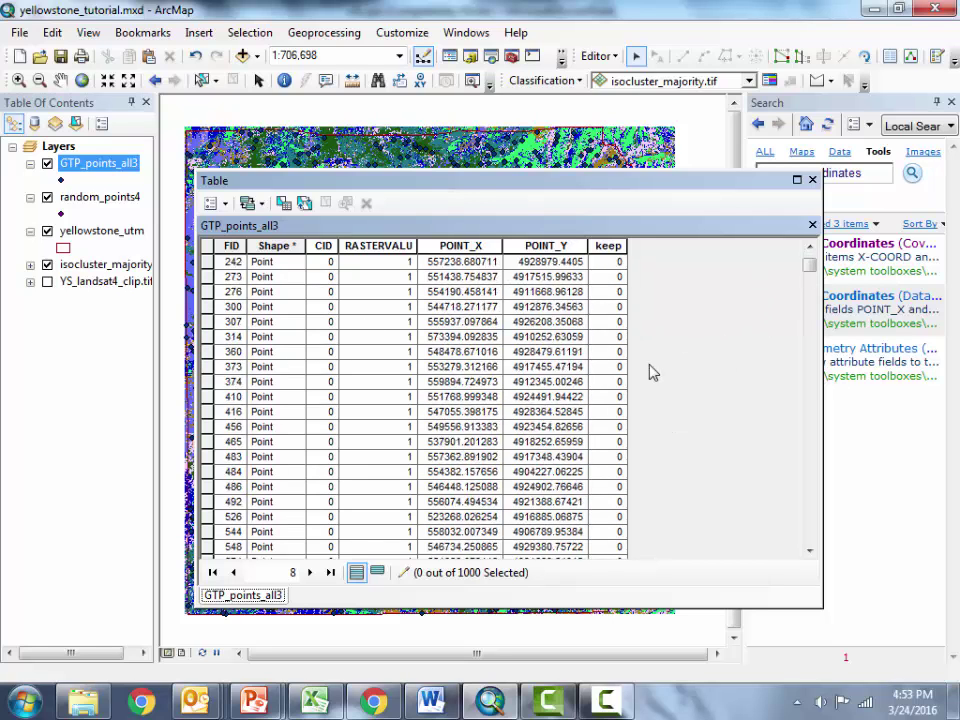
scroll(651, 373, down, 12)
scroll(651, 373, up, 2)
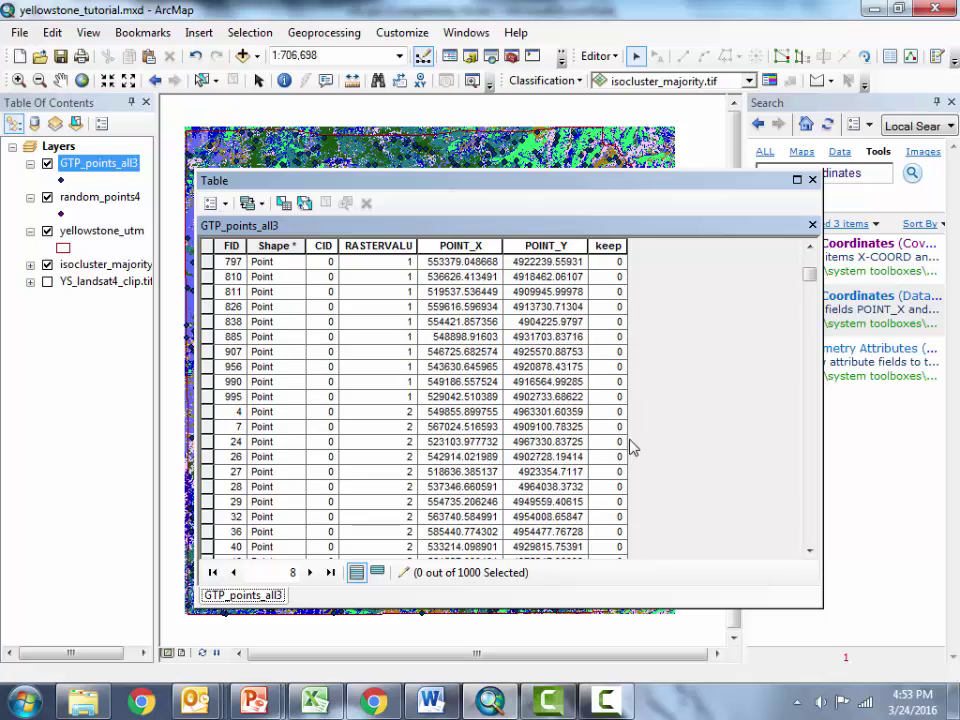
click(614, 412)
text(1)
key(Return)
text(1)
key(Return)
text(1)
key(Return)
text(1)
key(Return)
text(1)
key(Return)
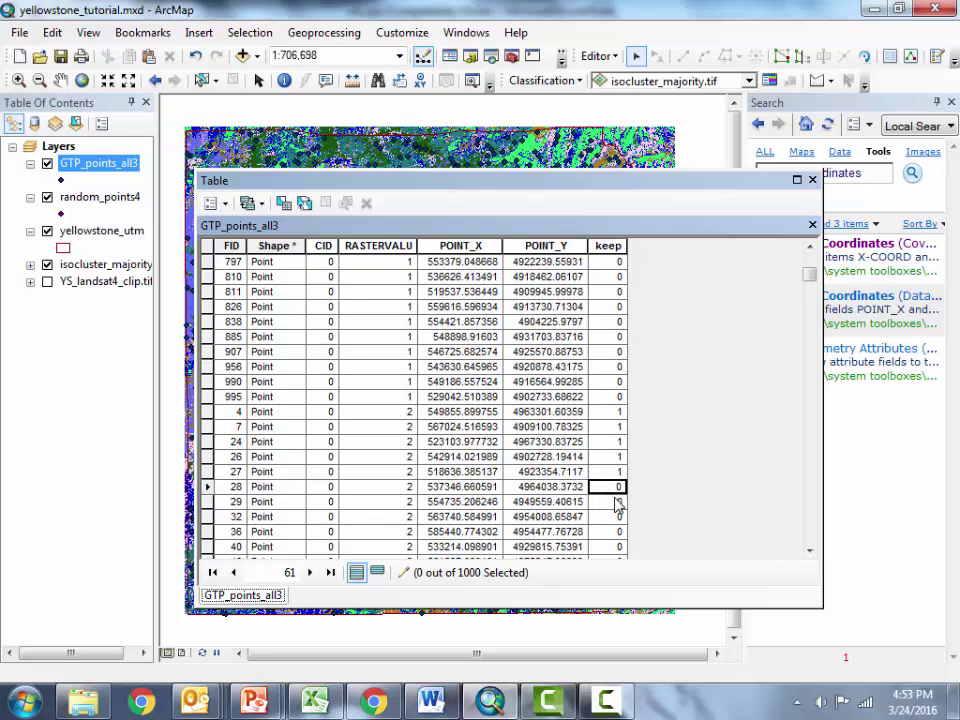
text(1)
key(Return)
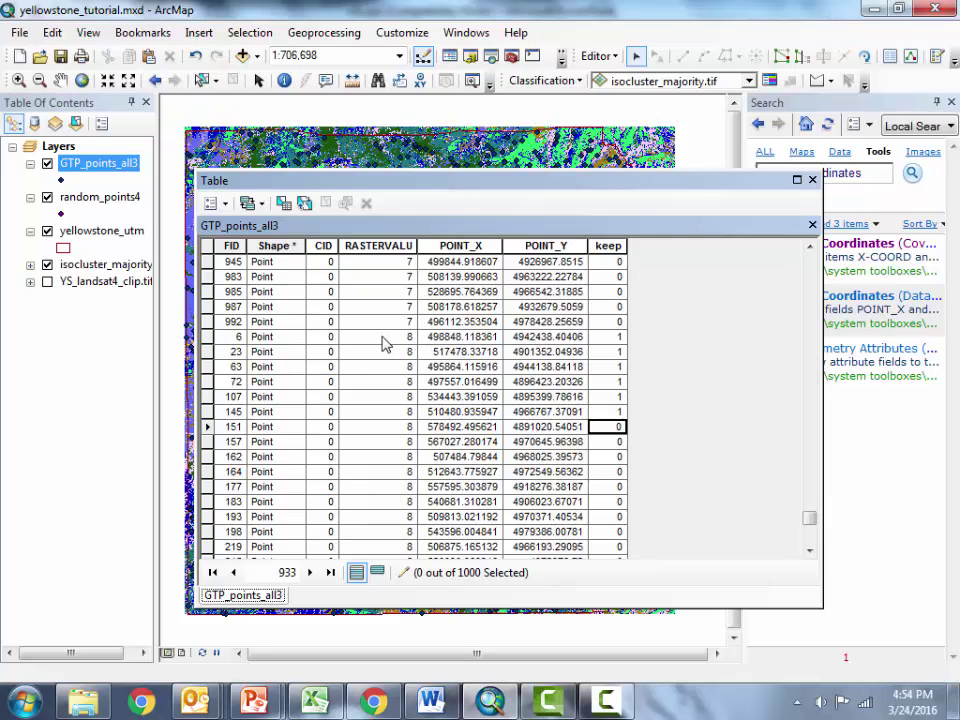
Step: Step through the class 8 records to verify their keep values are 1
click(610, 337)
click(607, 352)
click(605, 367)
click(606, 382)
click(606, 397)
click(606, 411)
click(606, 426)
Step: Stop editing, save the keep edits, and close the attribute table
click(606, 57)
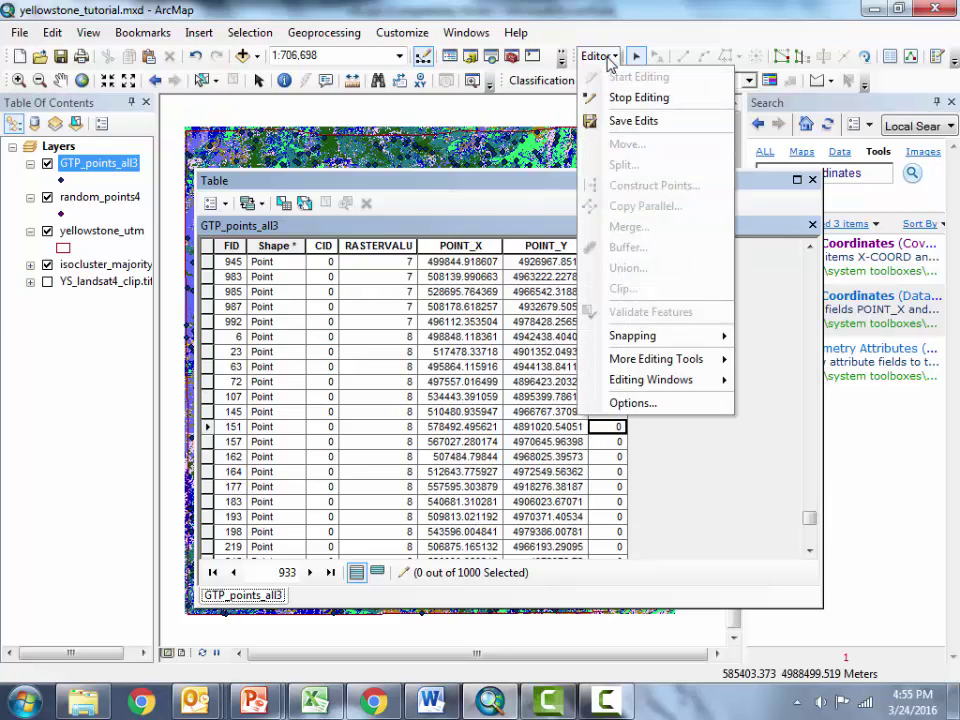
click(616, 96)
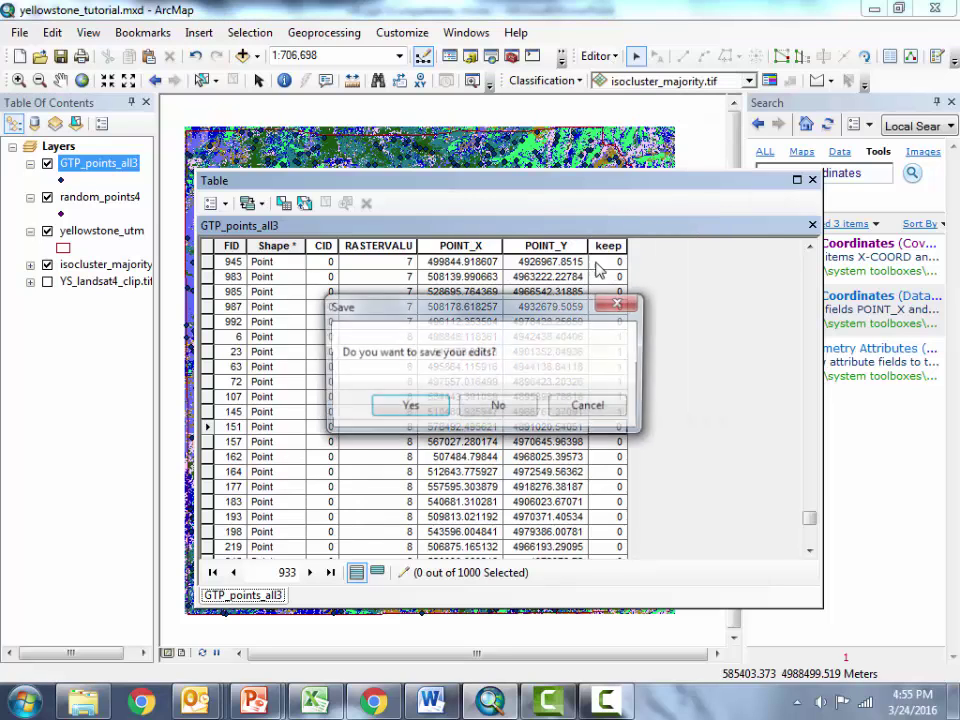
click(408, 407)
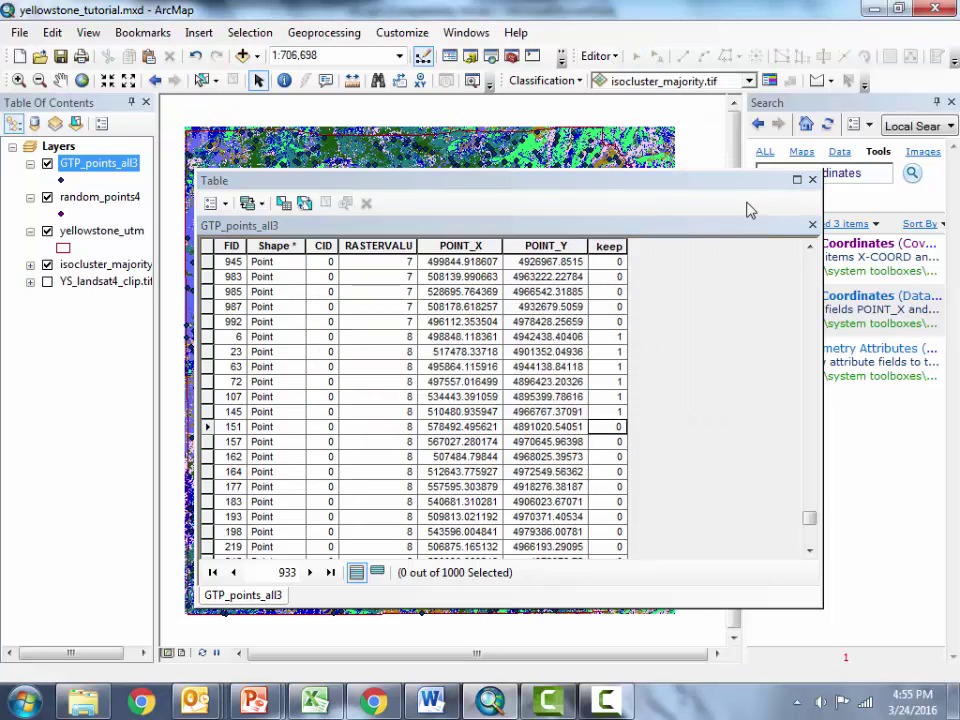
click(812, 180)
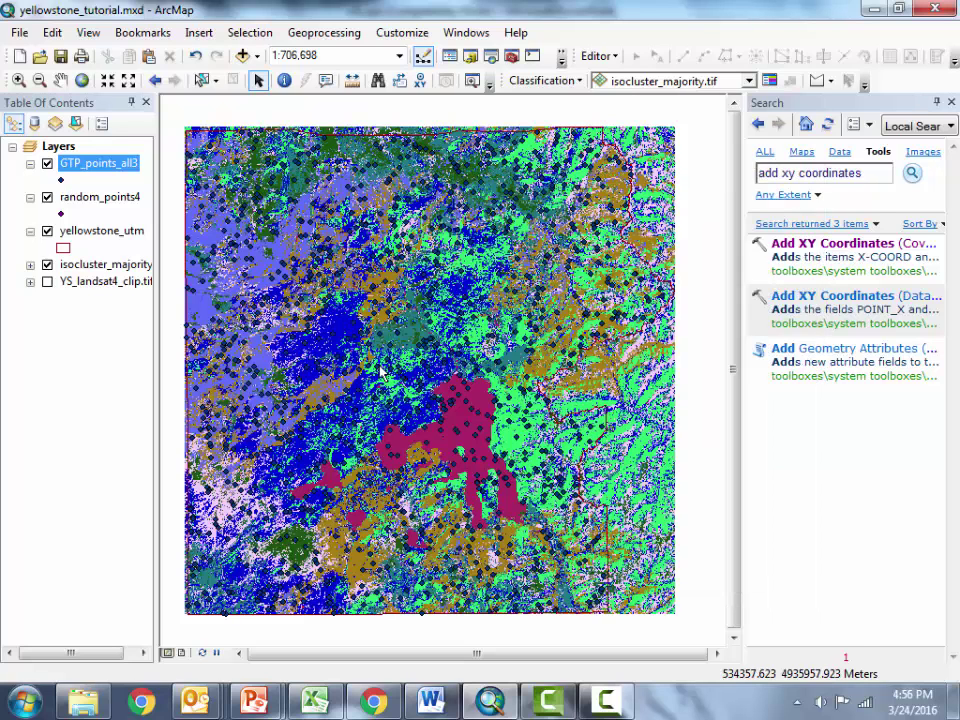
Step: Replace the old Select By Attributes expression with "keep" > 0 and apply it to GTP_points_all3
click(262, 80)
click(254, 35)
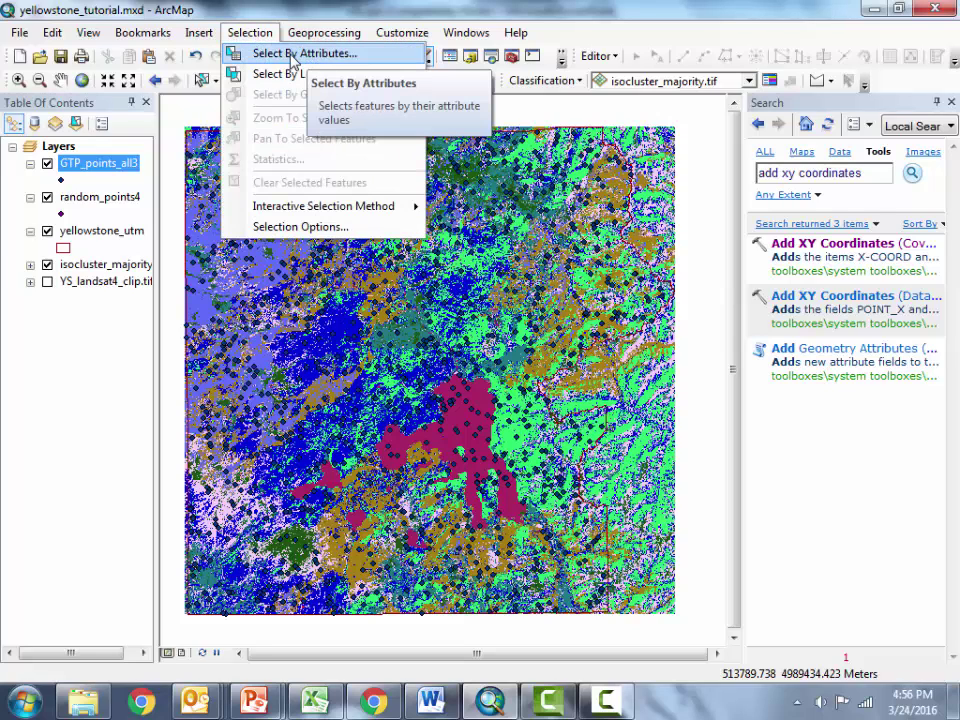
click(289, 54)
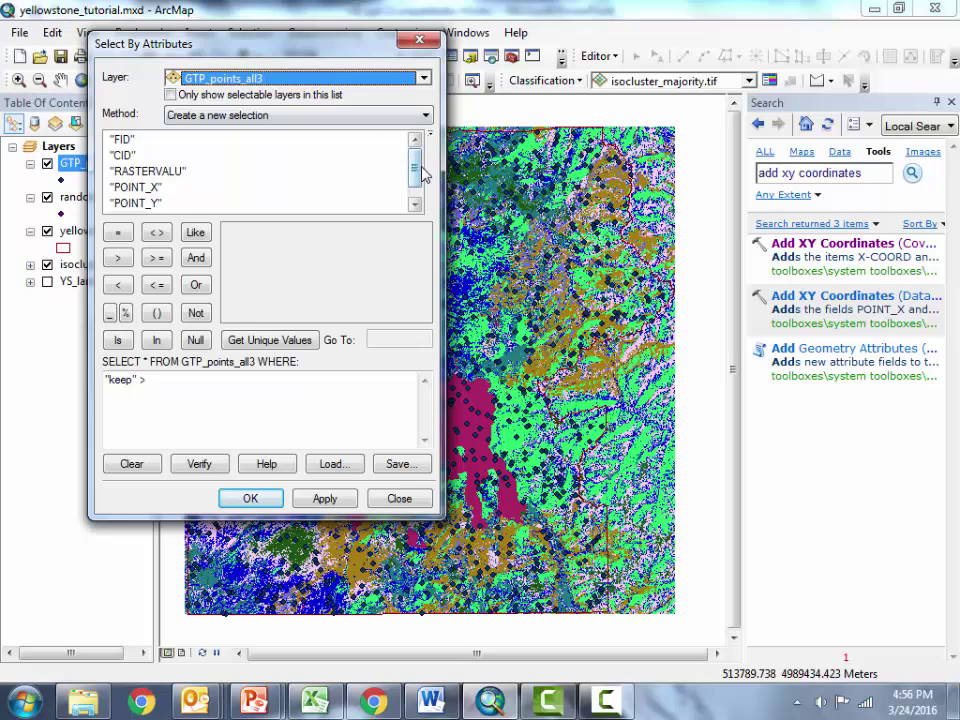
drag(416, 172, 418, 188)
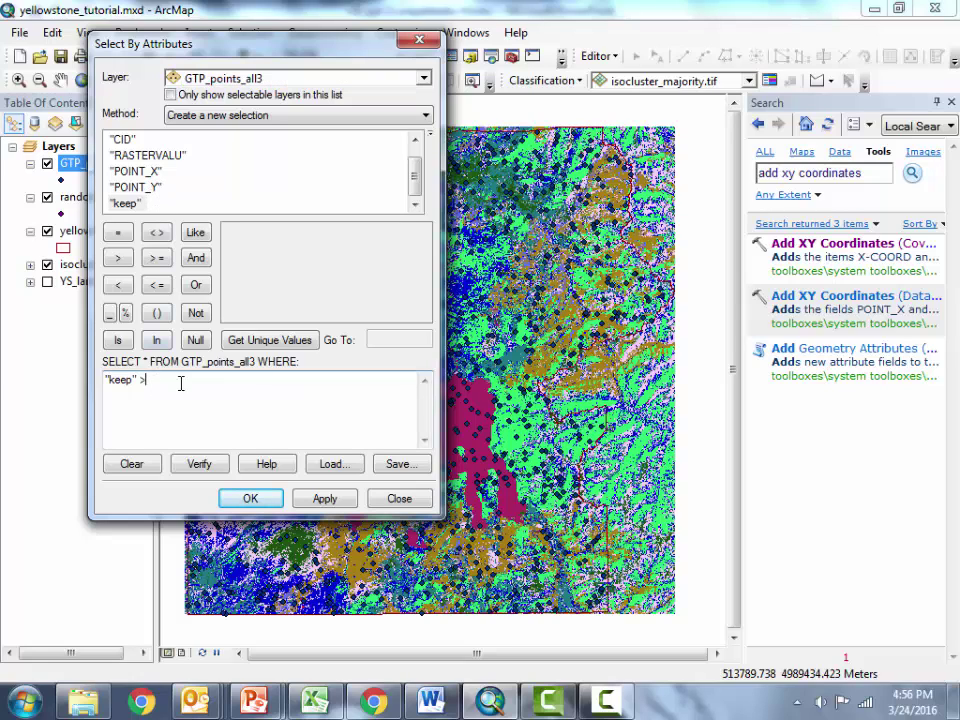
drag(180, 383, 11, 377)
key(Delete)
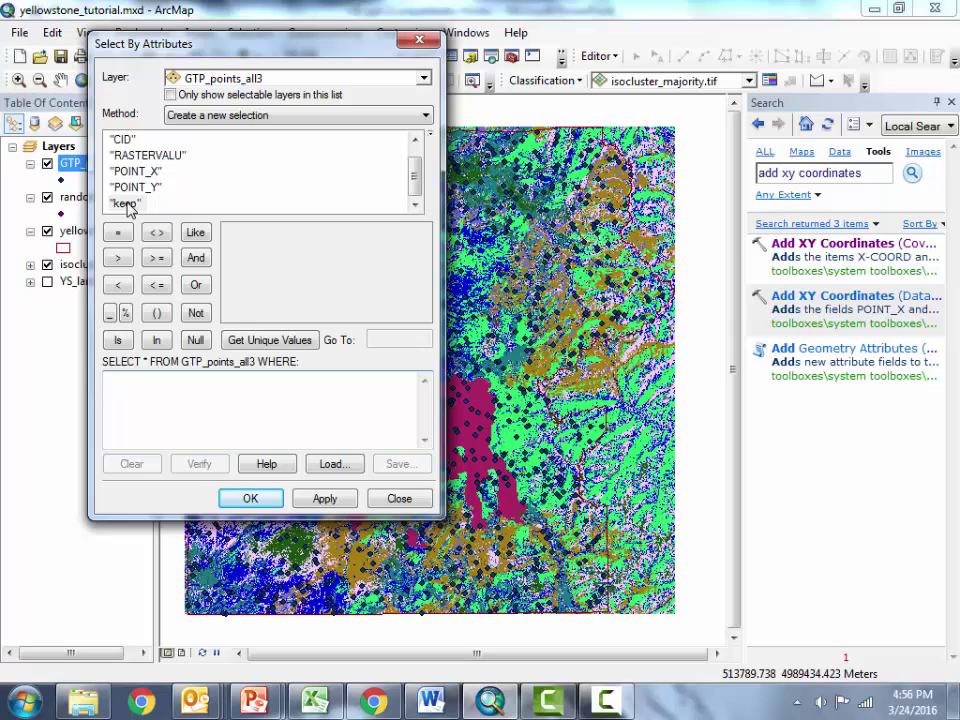
double_click(126, 204)
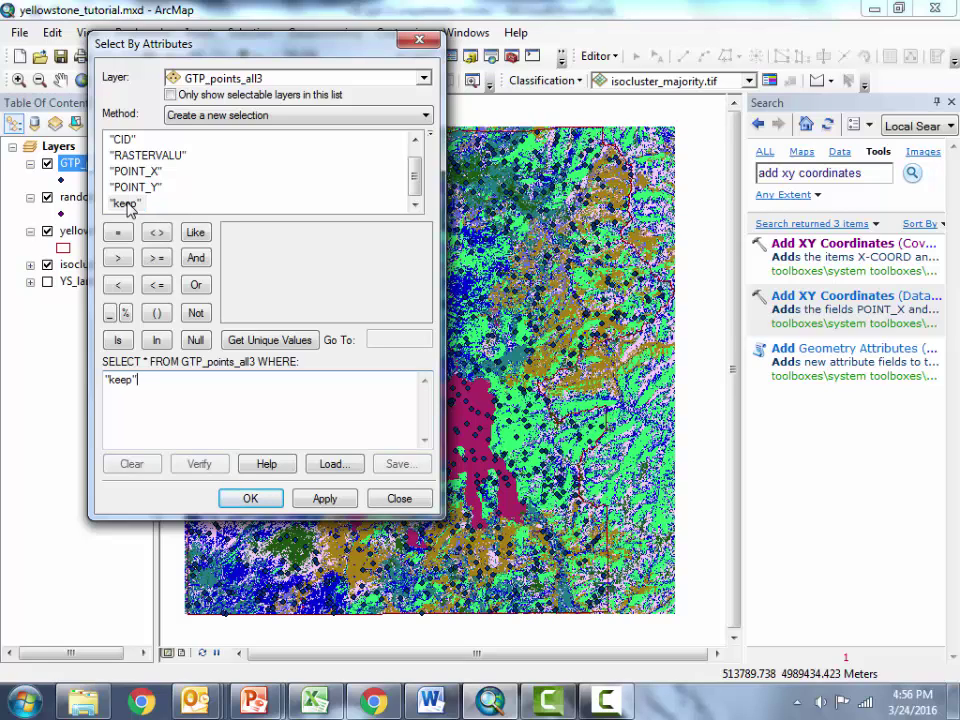
click(118, 259)
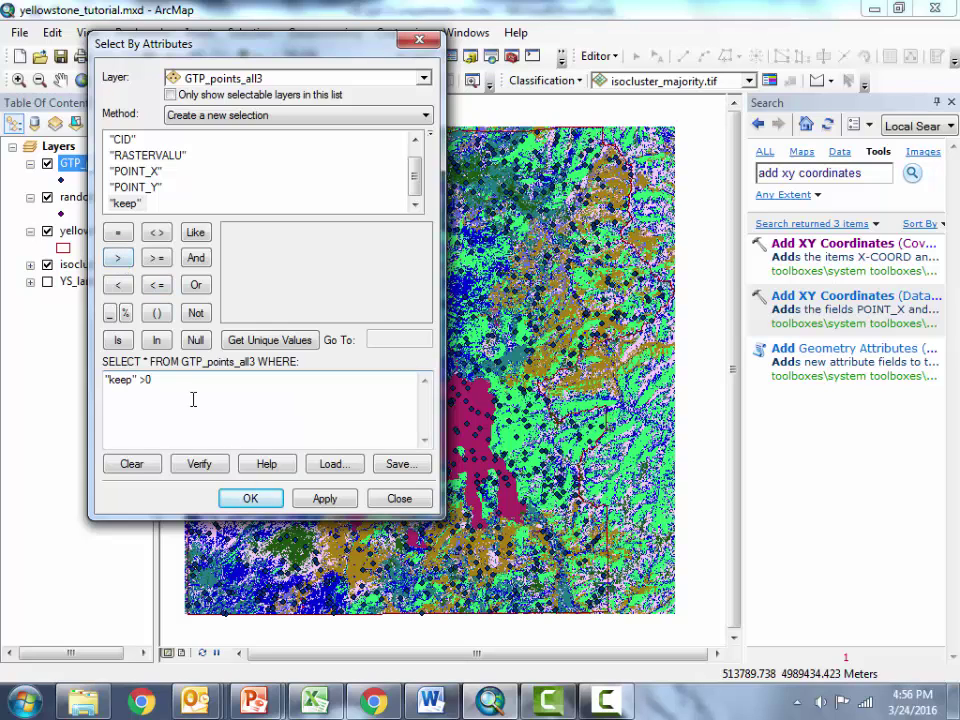
click(252, 498)
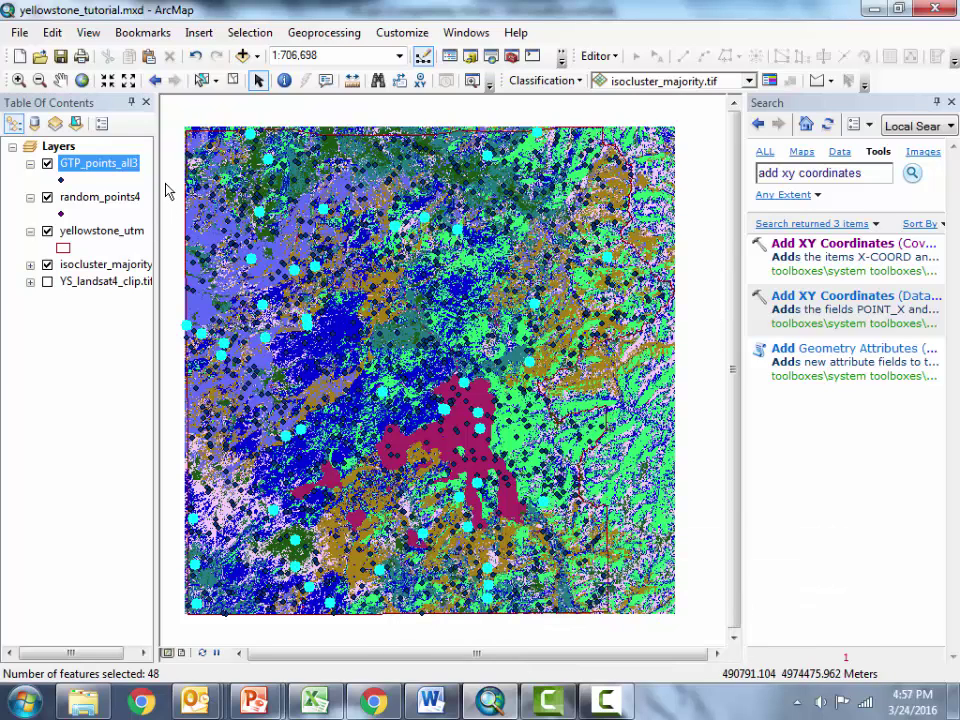
Step: Export GTP_points_all3's selected features to a new shapefile named GTP_points_final.shp
right_click(107, 170)
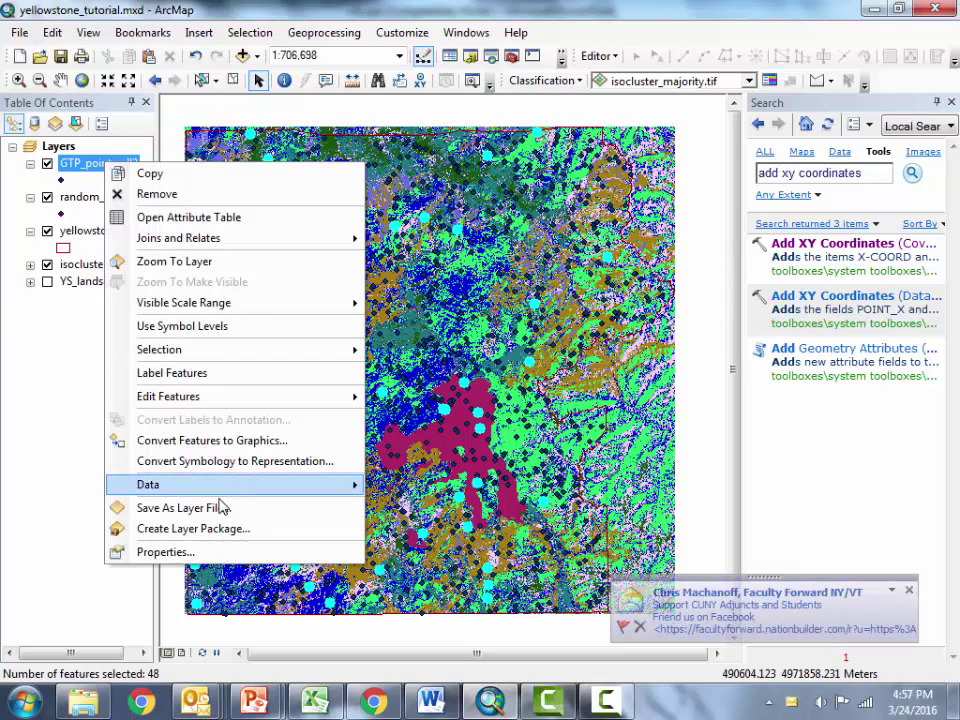
mouse_move(218, 496)
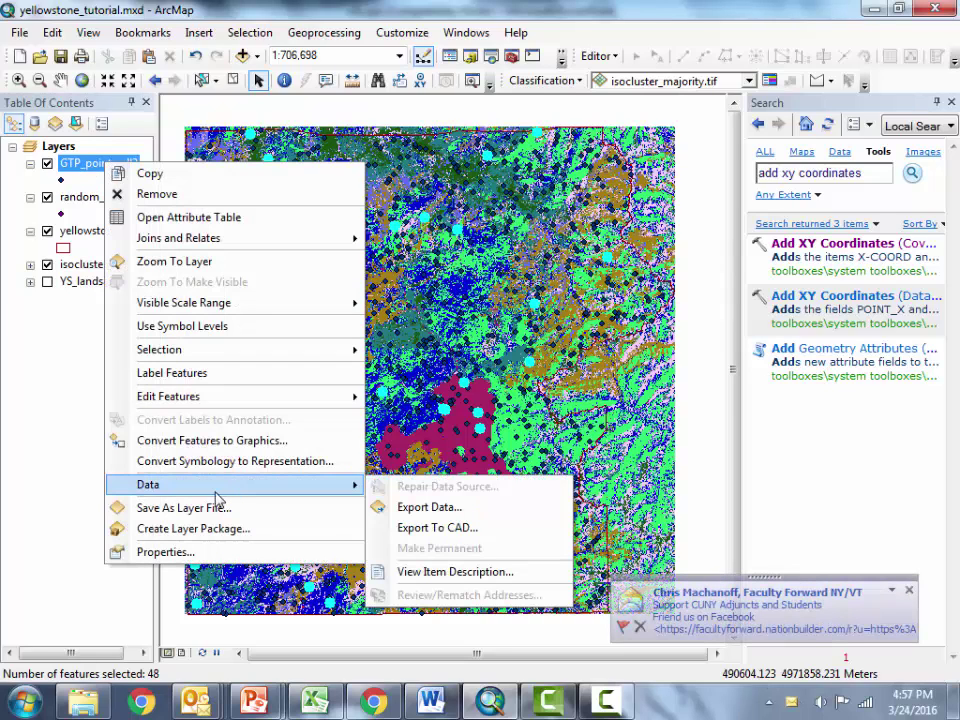
click(420, 508)
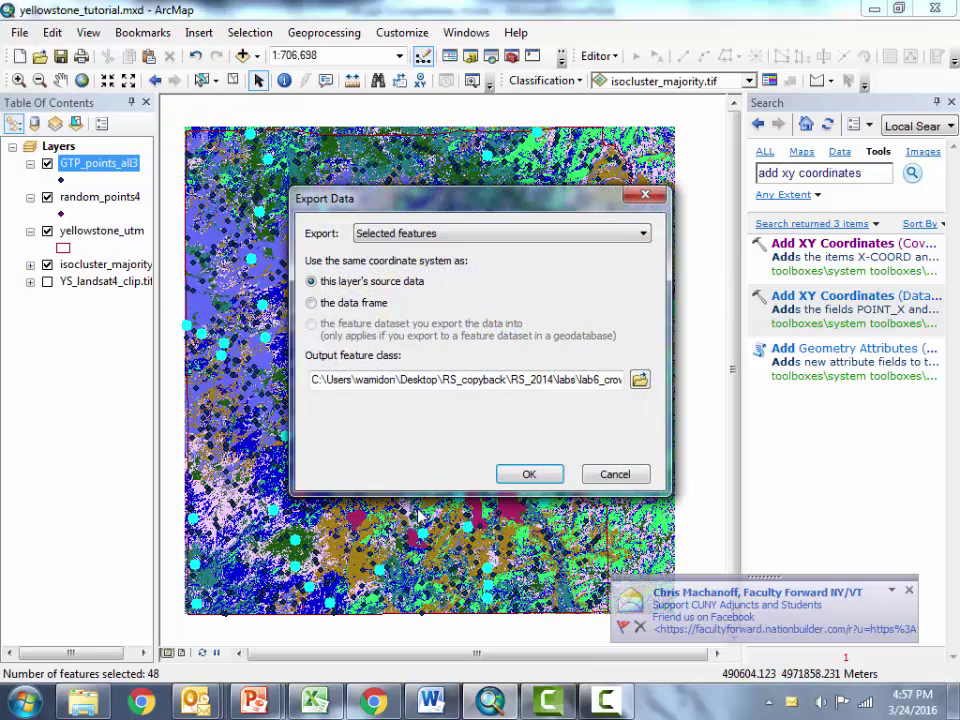
drag(593, 380, 683, 381)
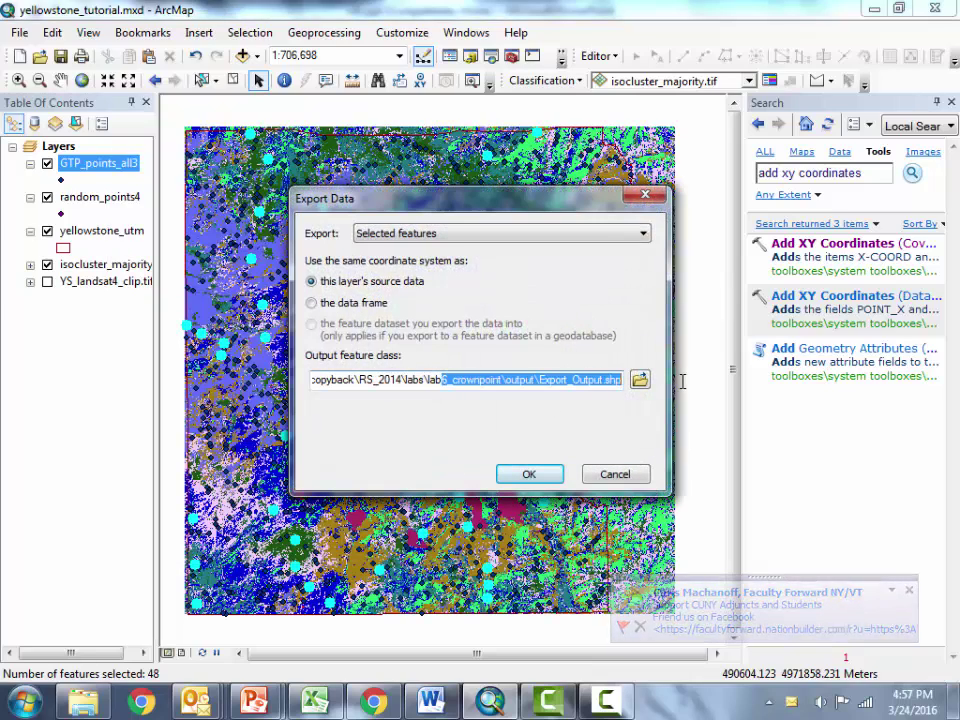
click(600, 381)
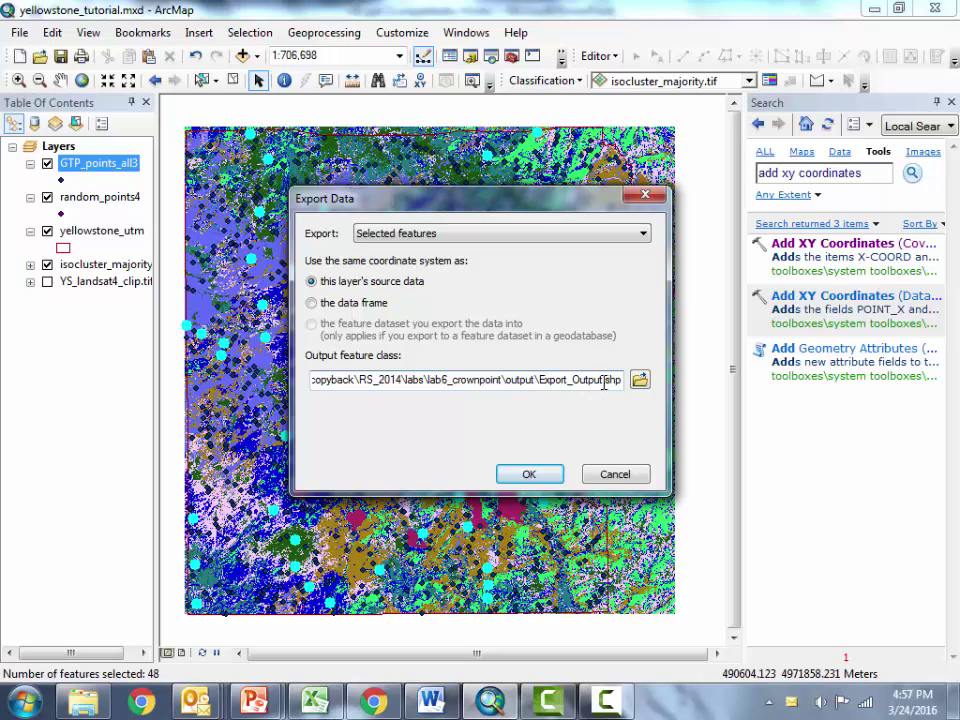
drag(602, 381, 543, 384)
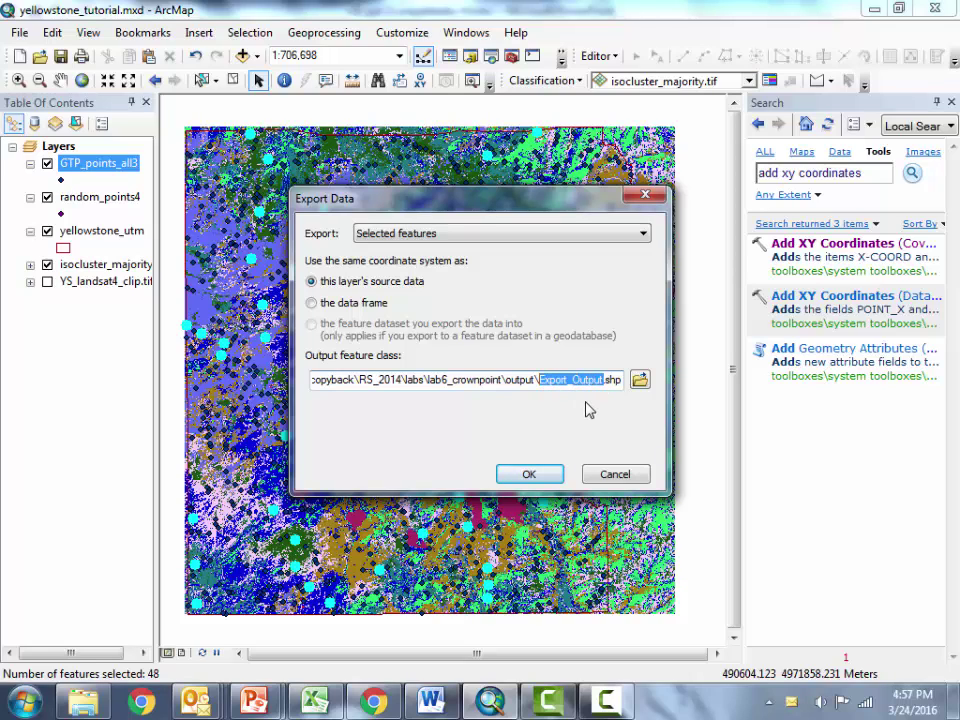
text(GTP_points_final)
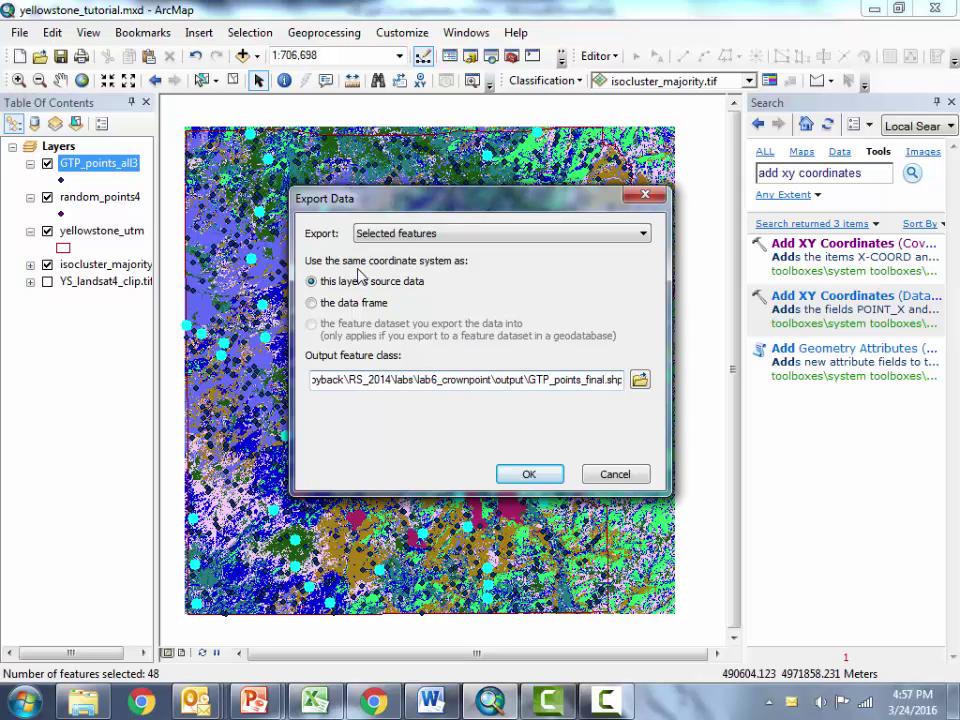
click(405, 235)
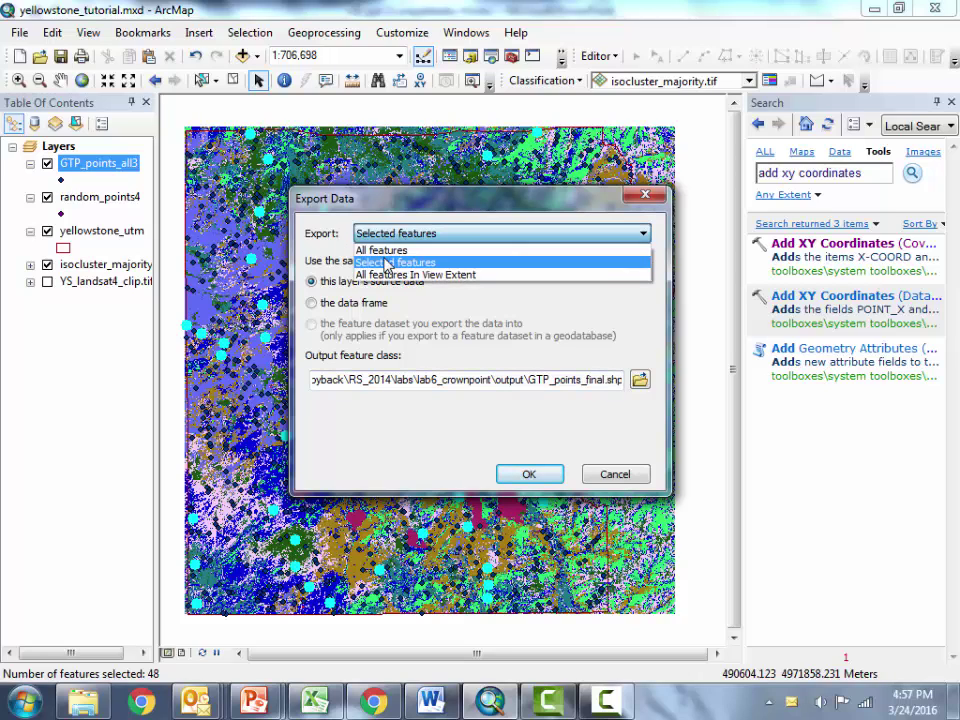
click(383, 263)
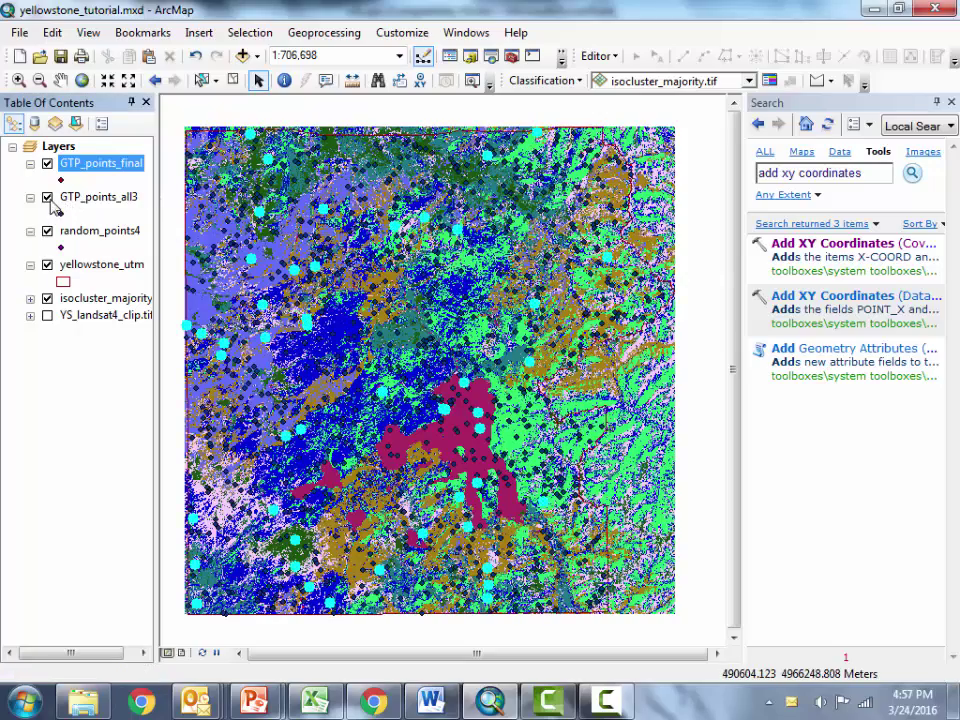
Step: Remove the GTP_points_all3 and random_points4 layers from the Table of Contents
right_click(80, 199)
click(96, 231)
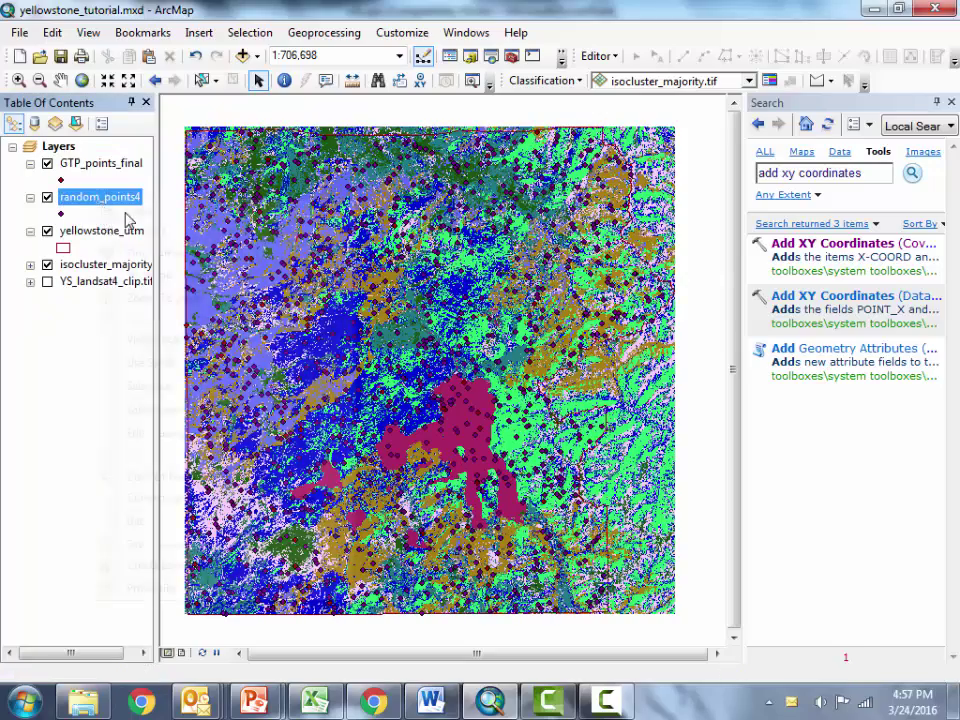
right_click(118, 199)
click(141, 229)
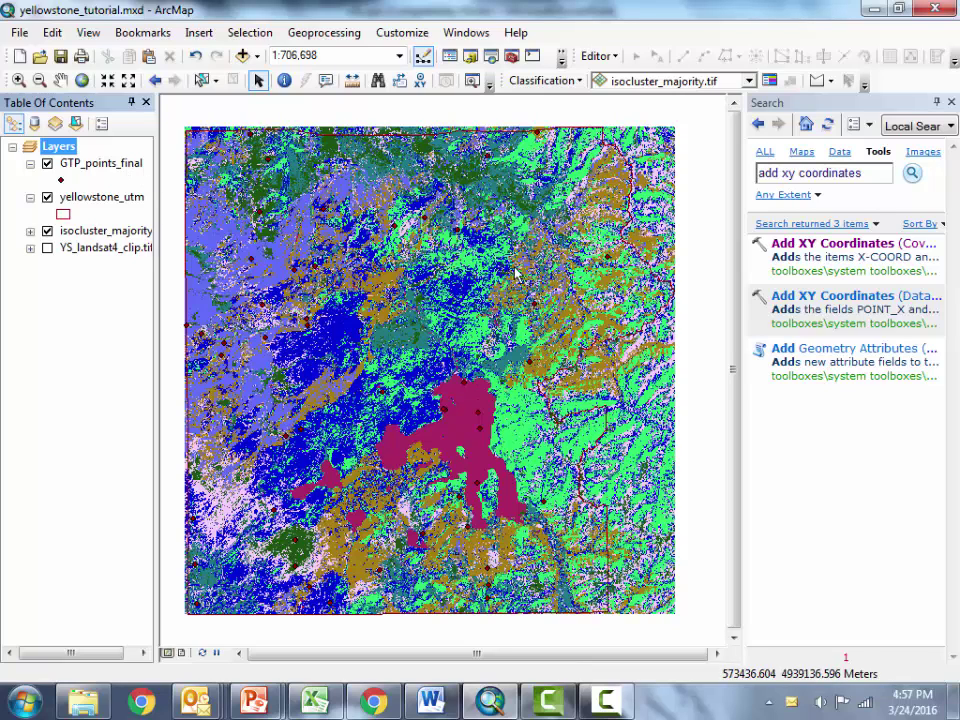
right_click(103, 166)
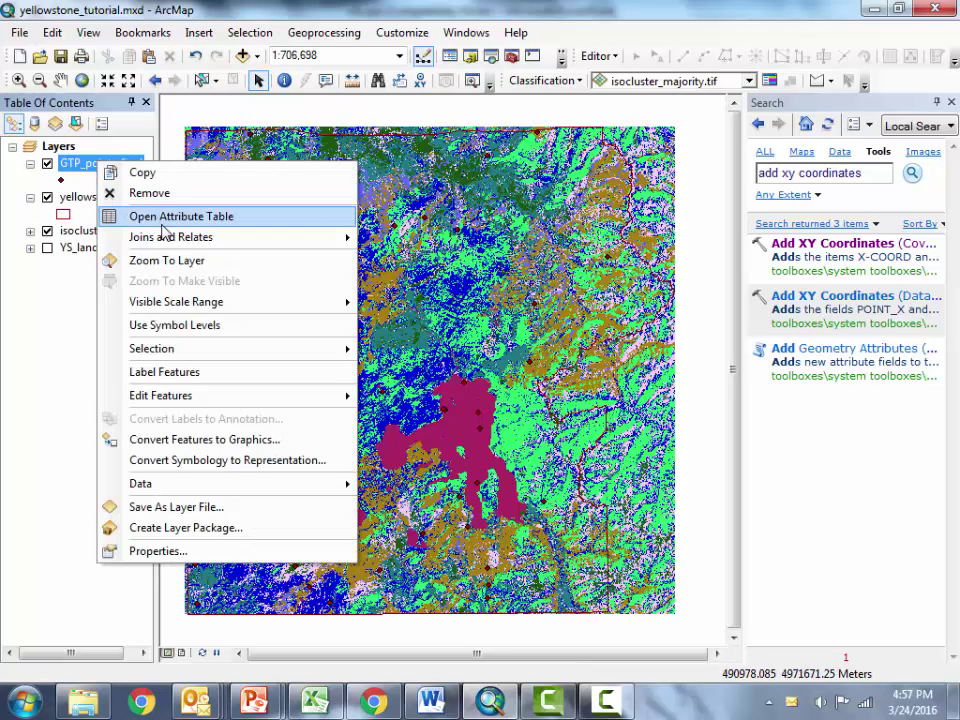
click(190, 216)
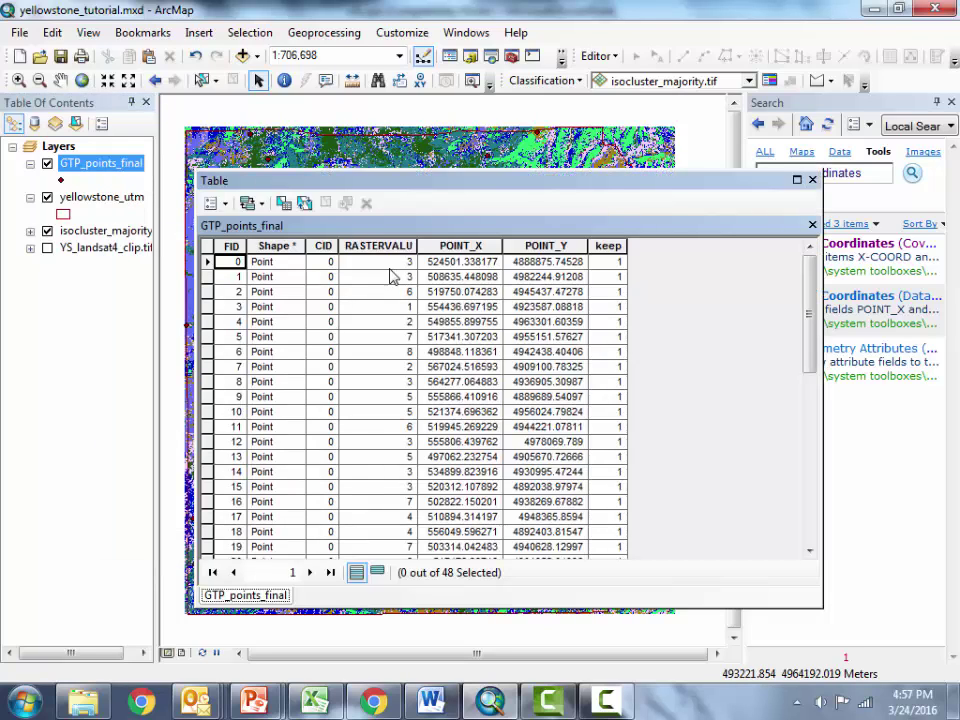
click(385, 243)
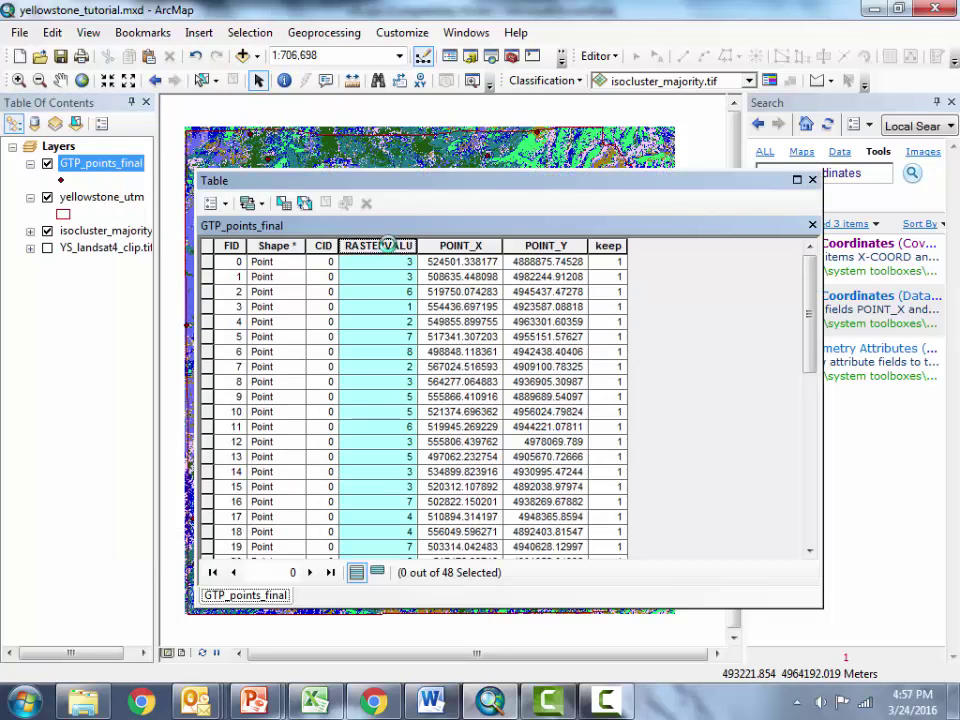
double_click(385, 243)
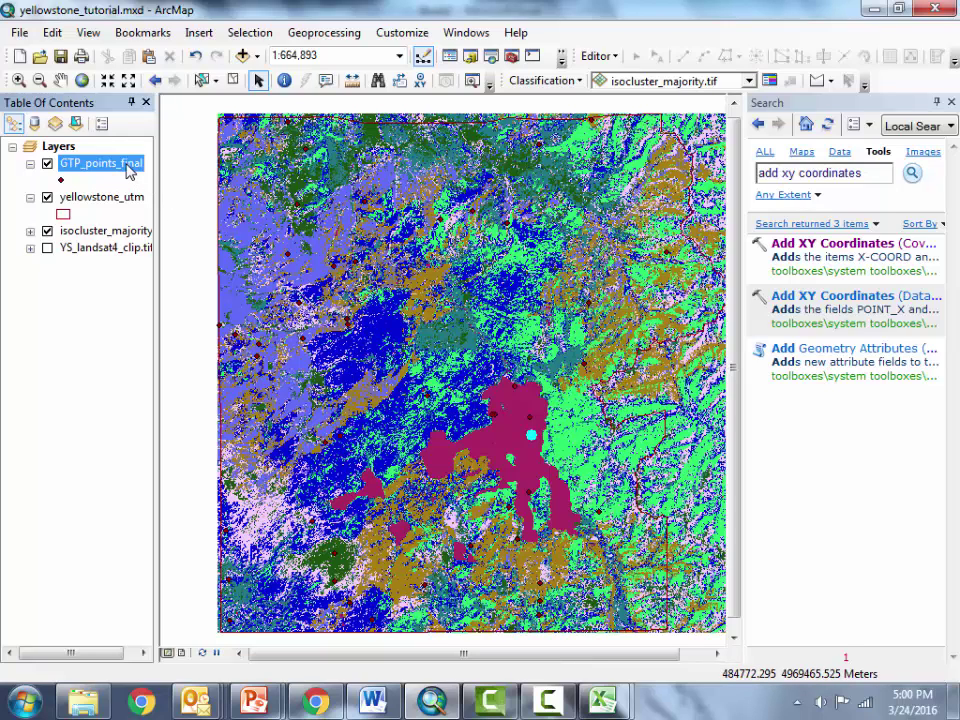
Step: Open the GTP_points_final attribute table, select all 48 records and copy them
right_click(128, 171)
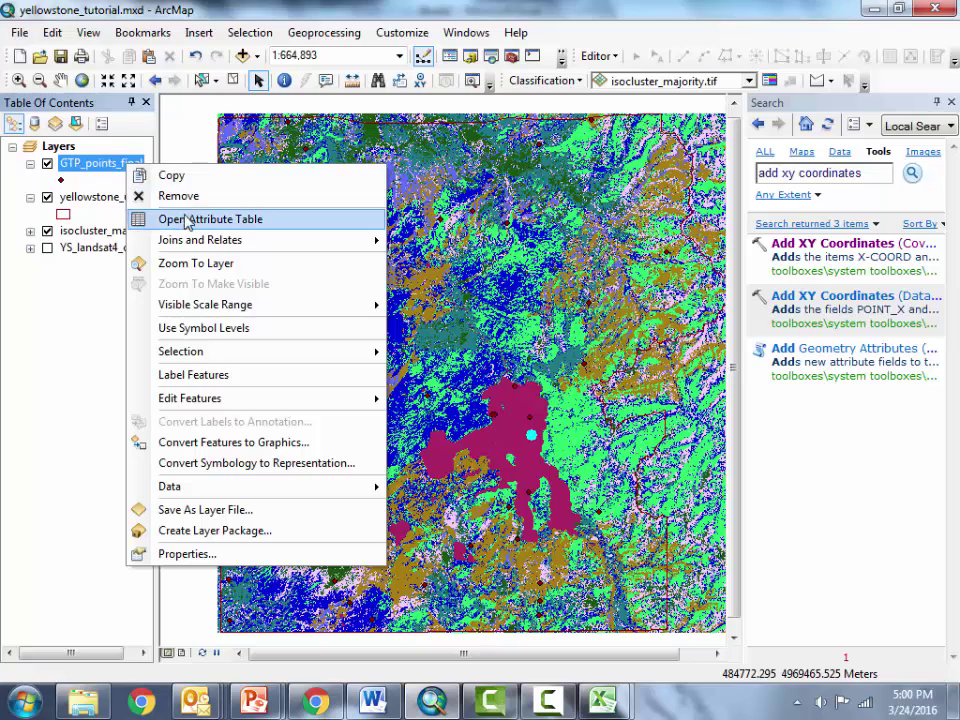
click(192, 220)
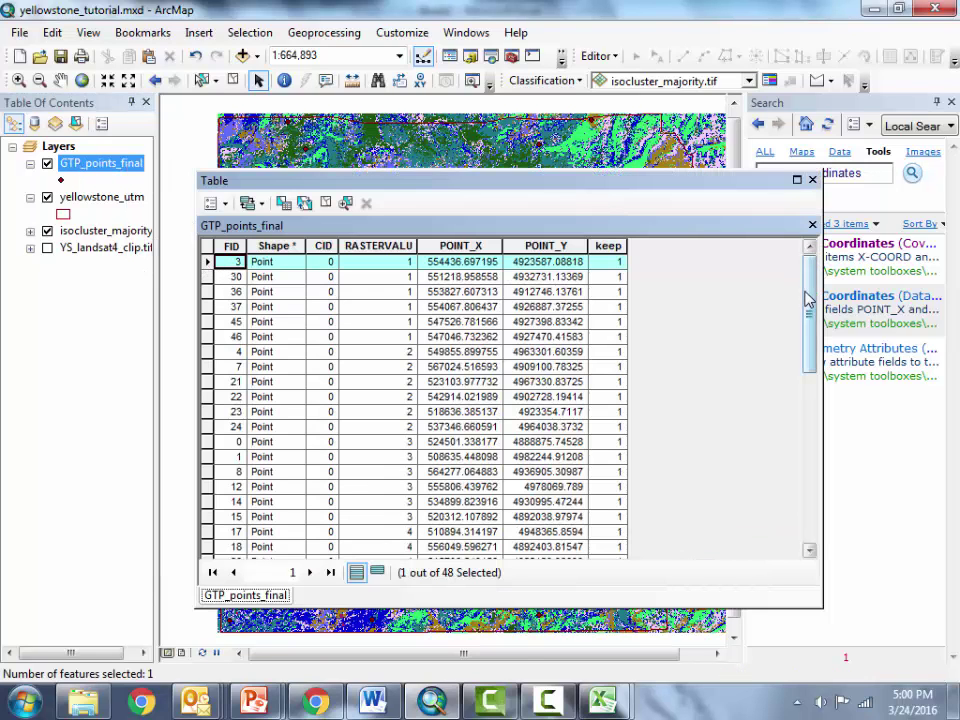
drag(810, 300, 808, 543)
shift+click(207, 547)
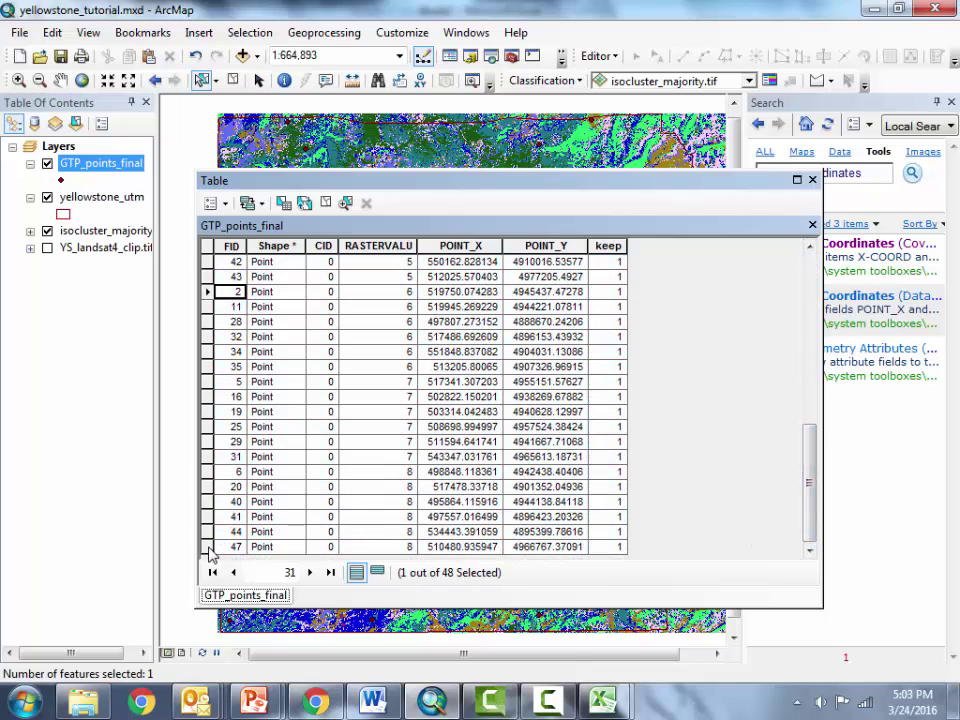
shift+click(208, 553)
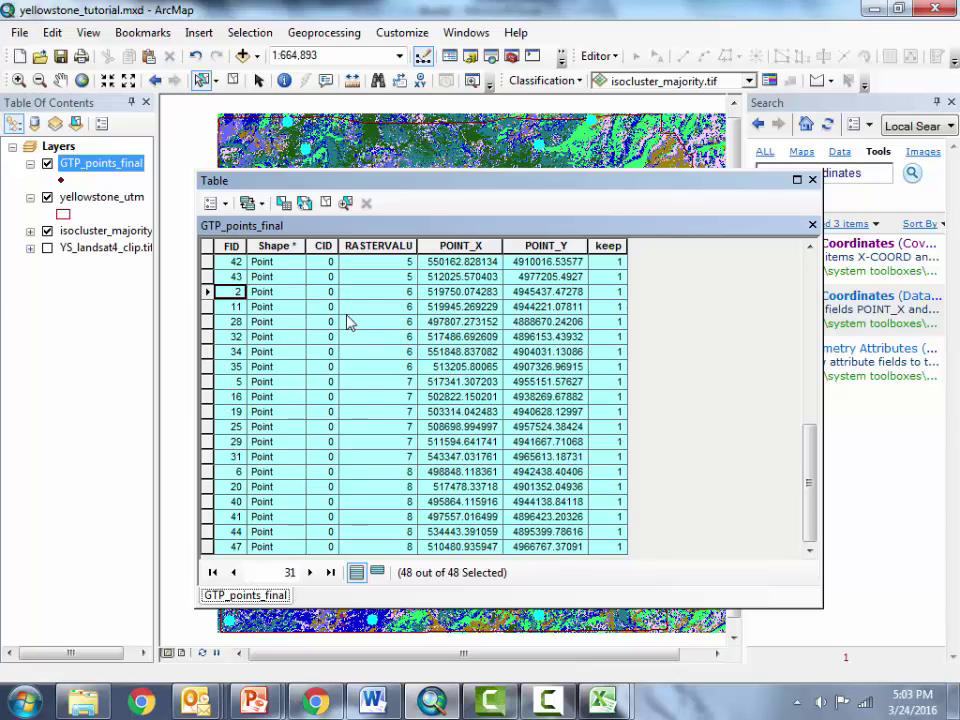
right_click(209, 342)
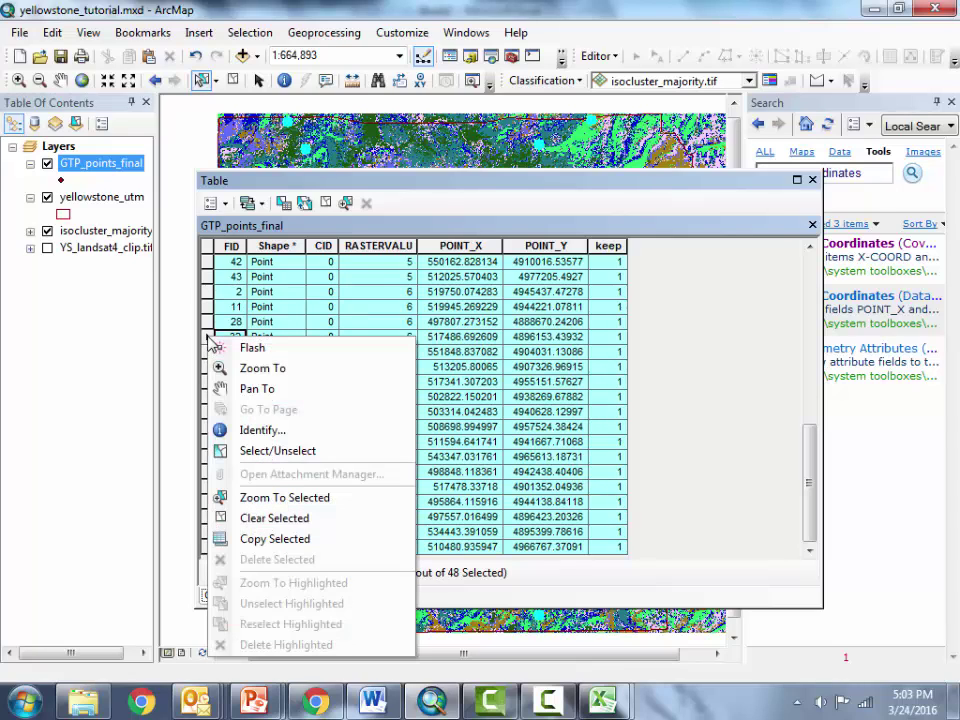
click(275, 540)
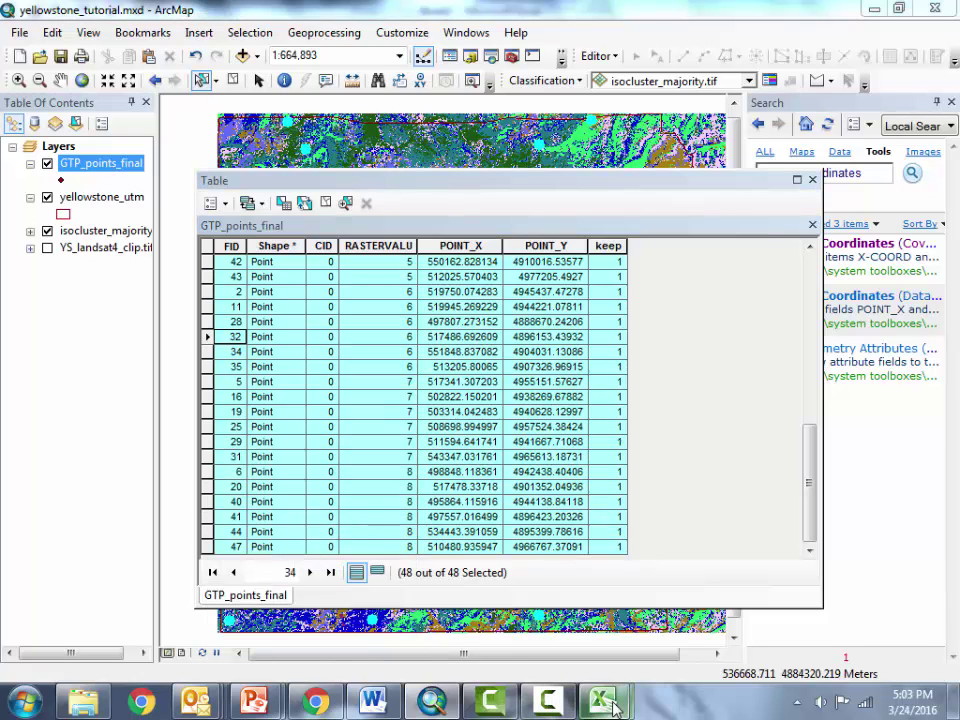
Step: Paste the copied records into cell A1 of Book2 as text only
mouse_move(603, 700)
click(693, 640)
right_click(58, 180)
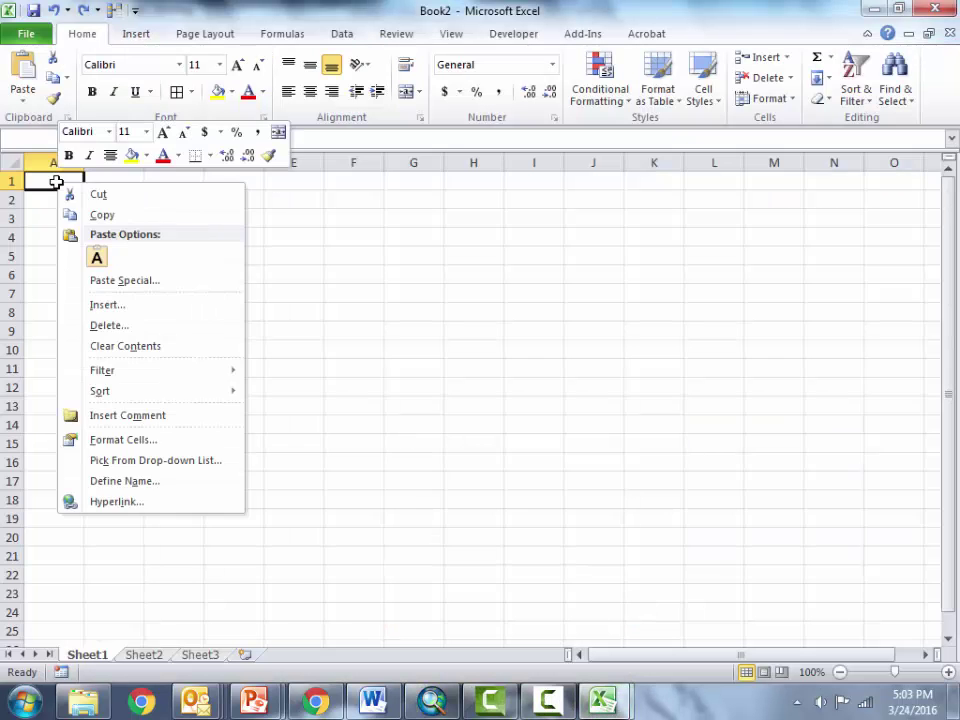
click(98, 257)
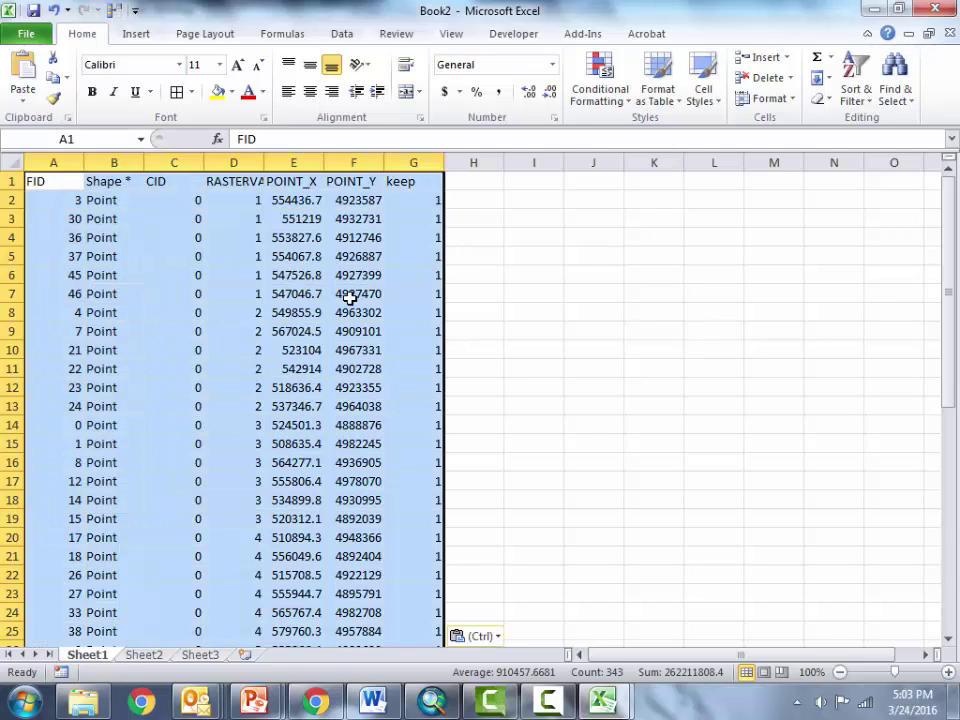
scroll(345, 244, down, 13)
scroll(349, 297, up, 13)
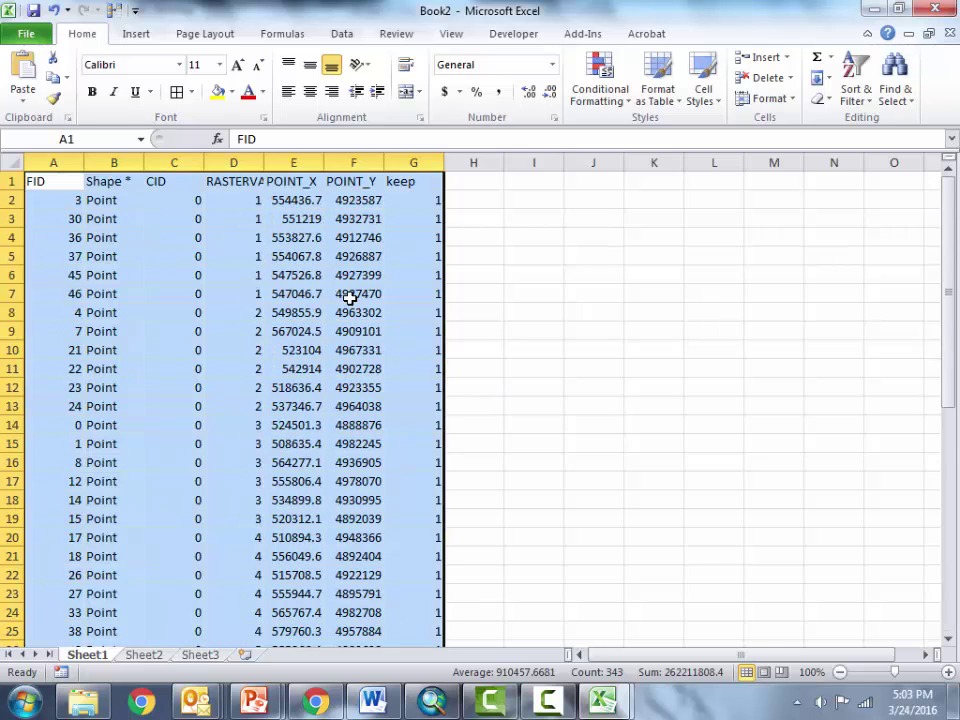
Step: Resize column D so the RASTERVALU header fits snugly
drag(264, 162, 318, 163)
click(263, 162)
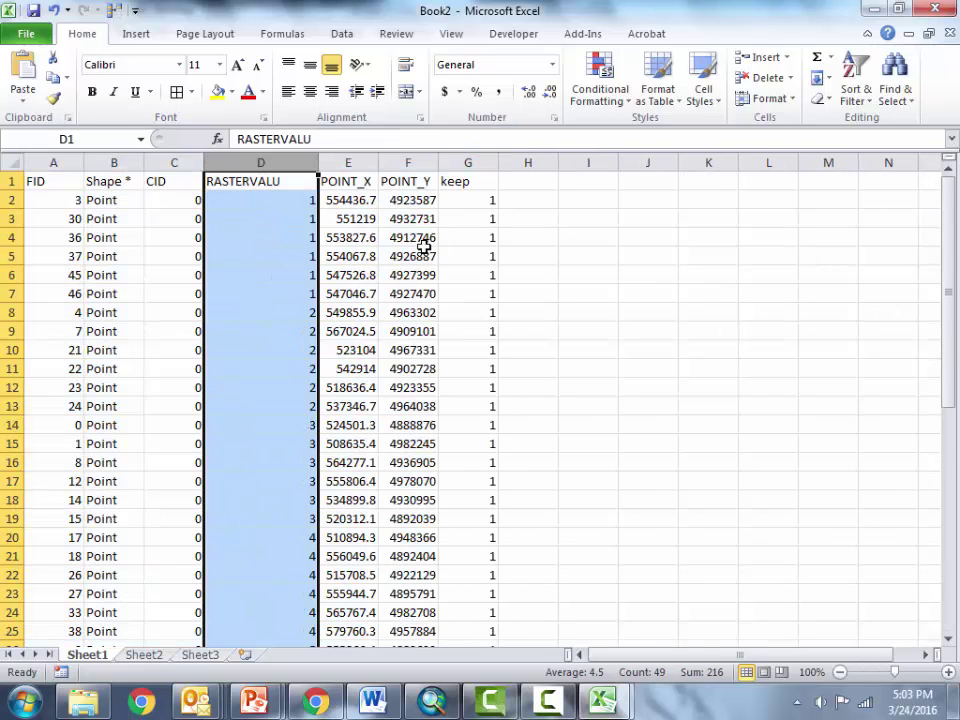
click(559, 314)
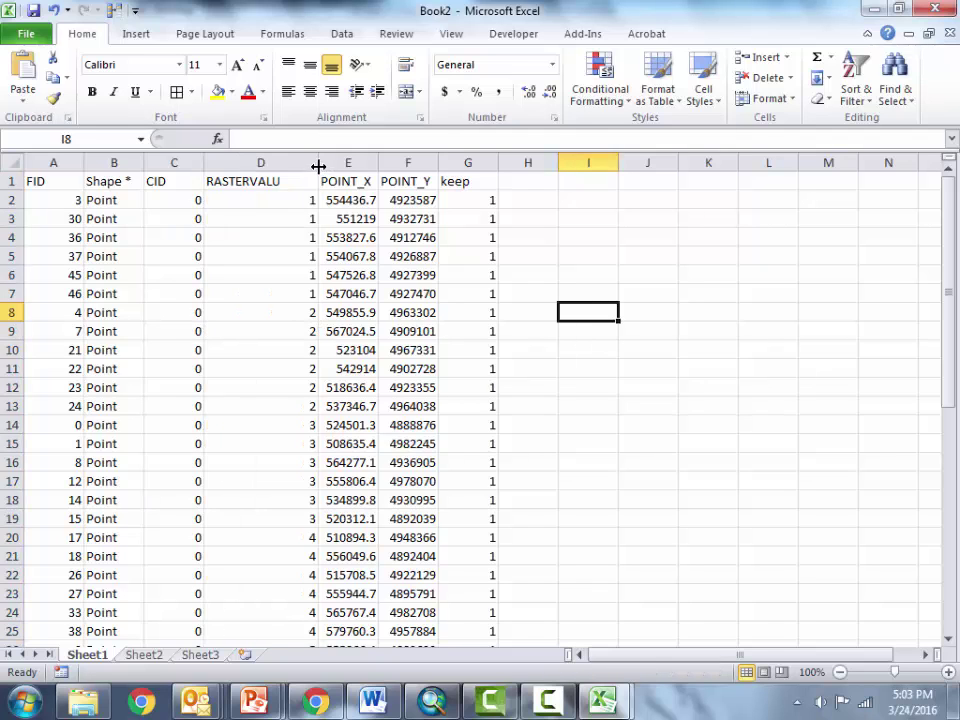
drag(318, 163, 285, 164)
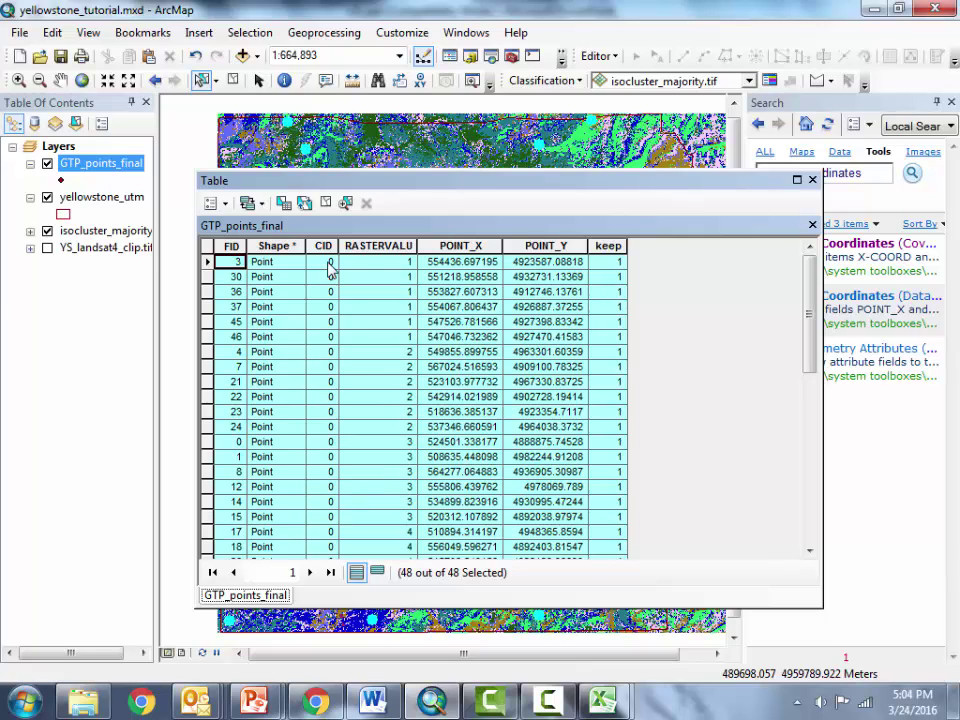
Step: Close the attribute table and search 'to kml' to list the To KML toolset
click(812, 181)
click(820, 173)
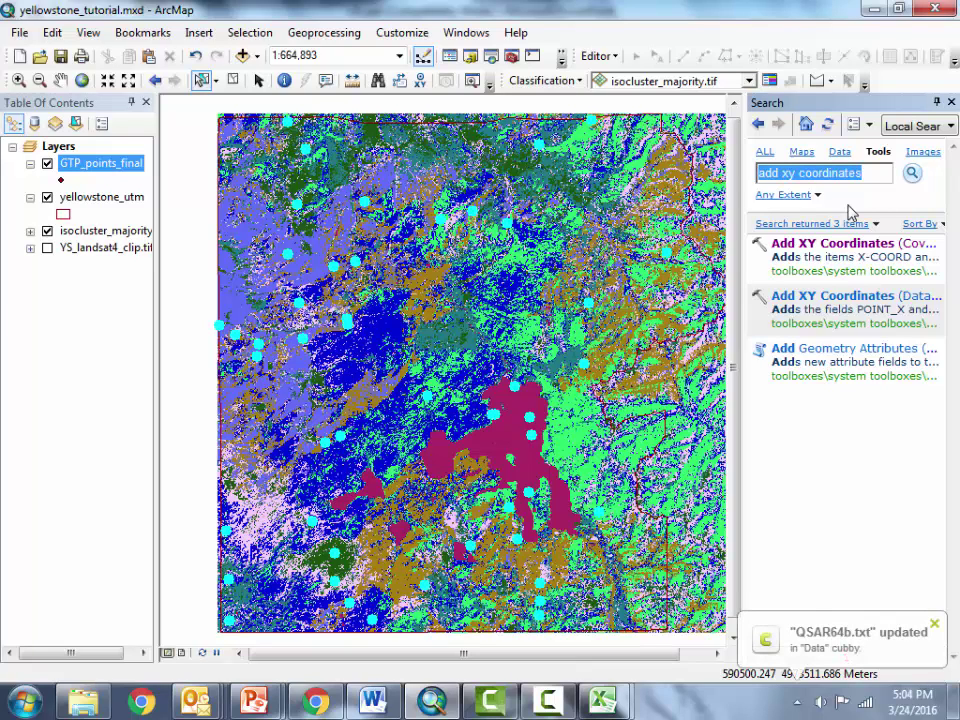
text(featur)
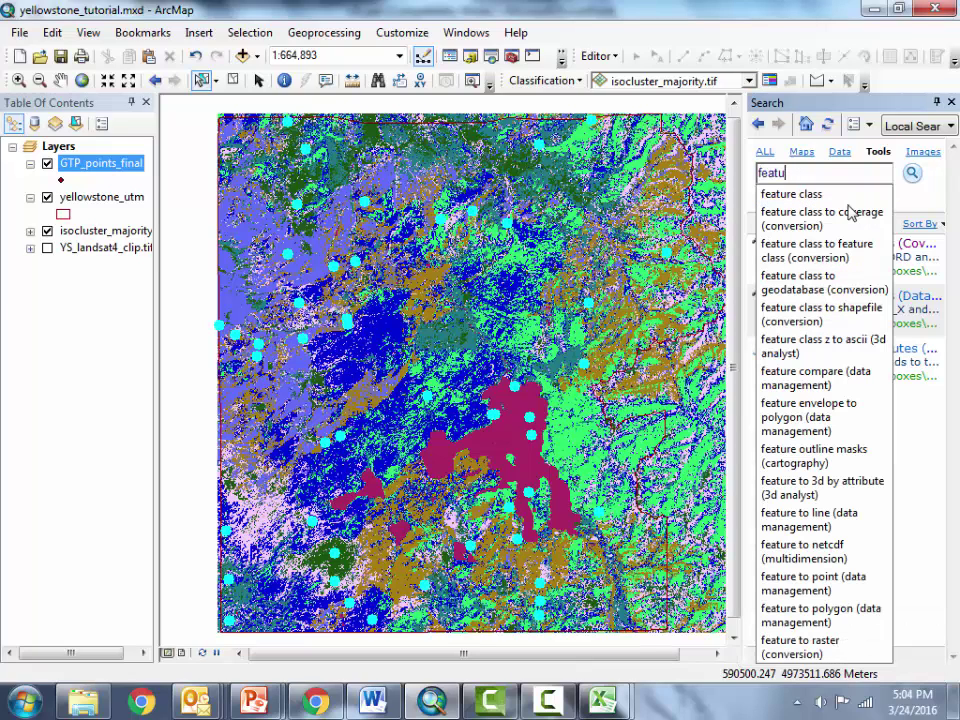
key(BackSpace)
text(to kml)
key(Return)
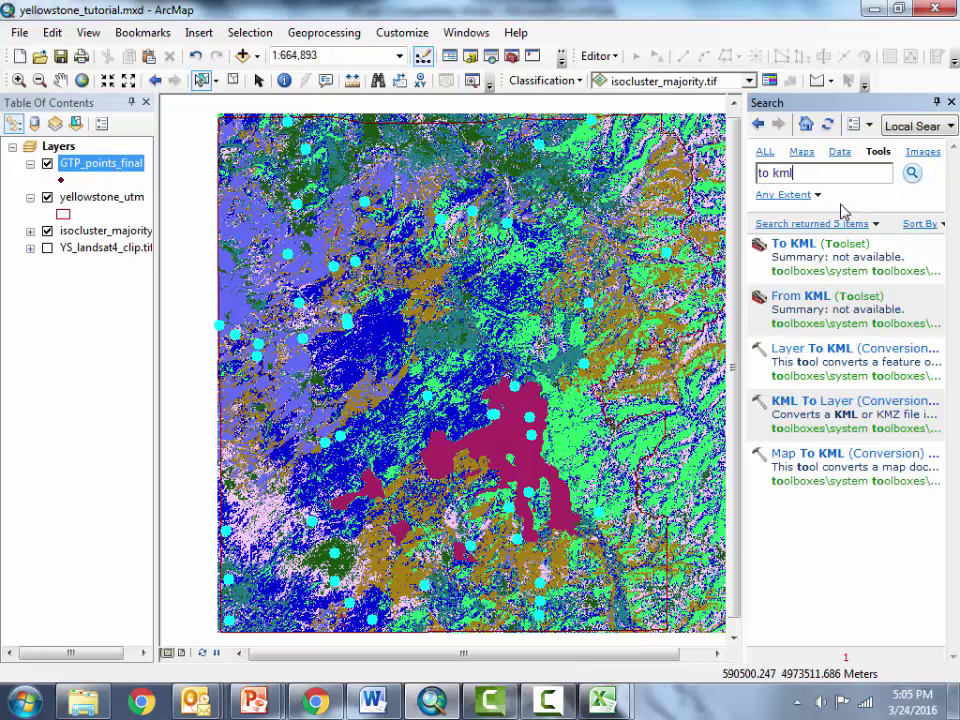
click(793, 246)
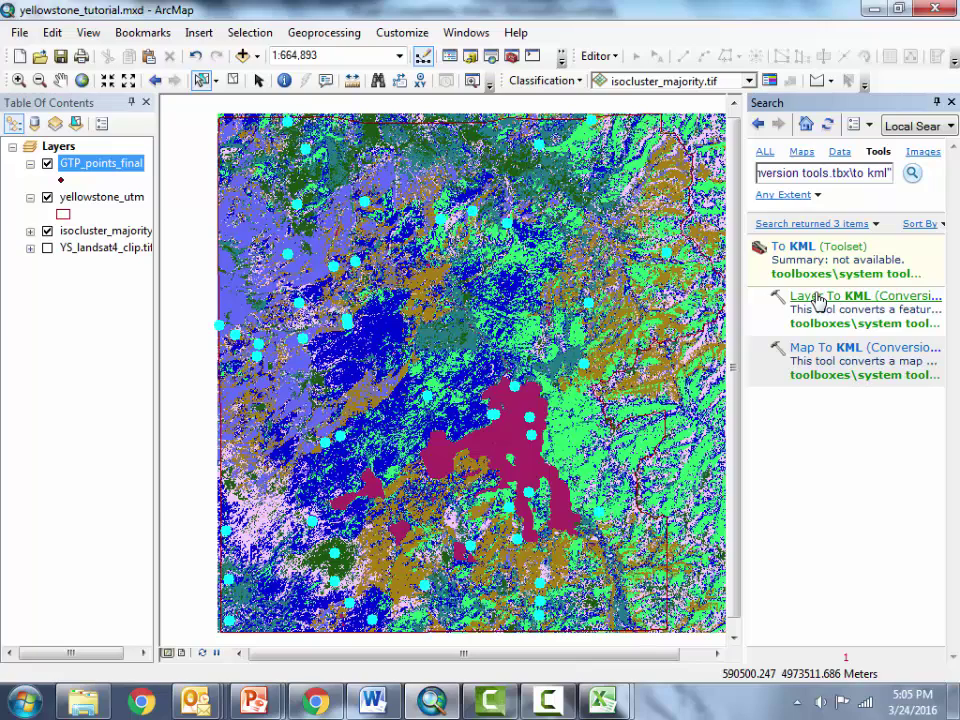
Step: Run Layer To KML on GTP_points_final, writing output\gtp_finall_all.kmz
click(818, 297)
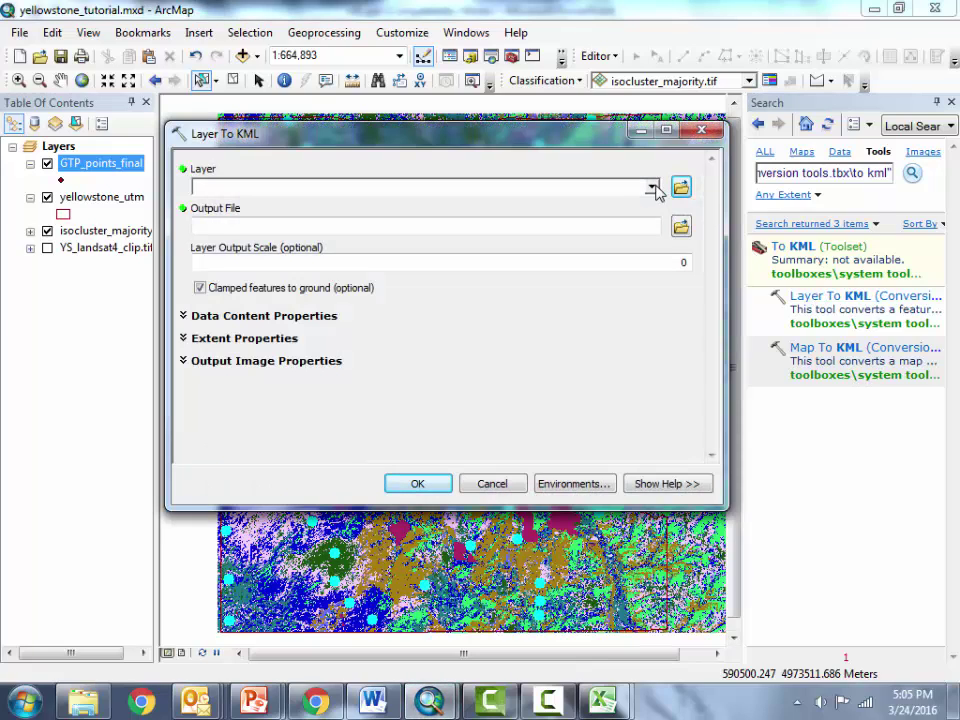
click(651, 188)
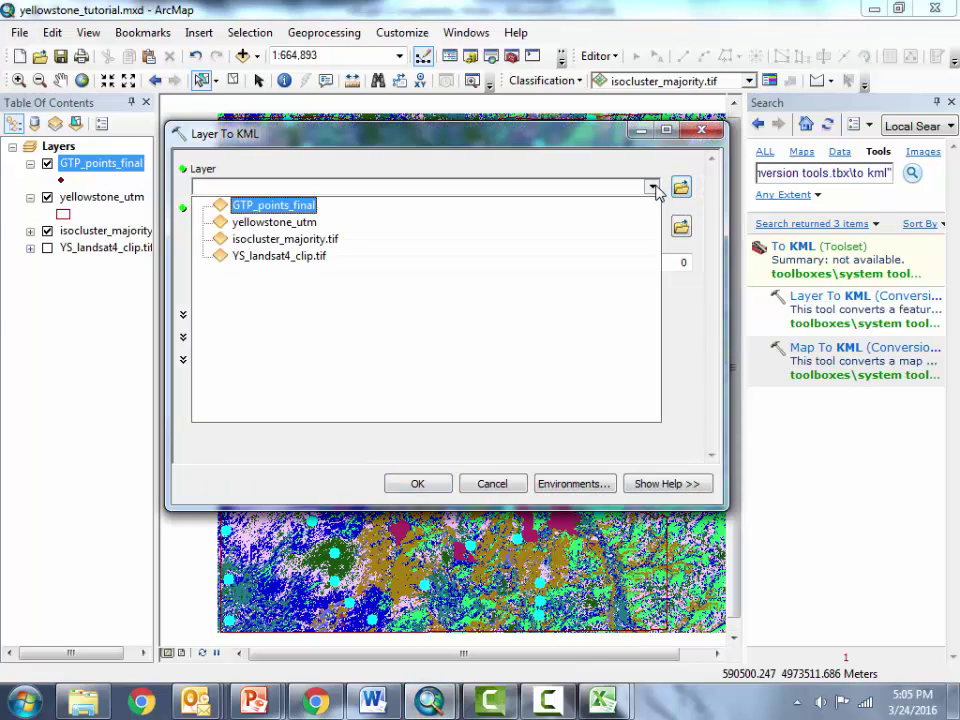
click(294, 206)
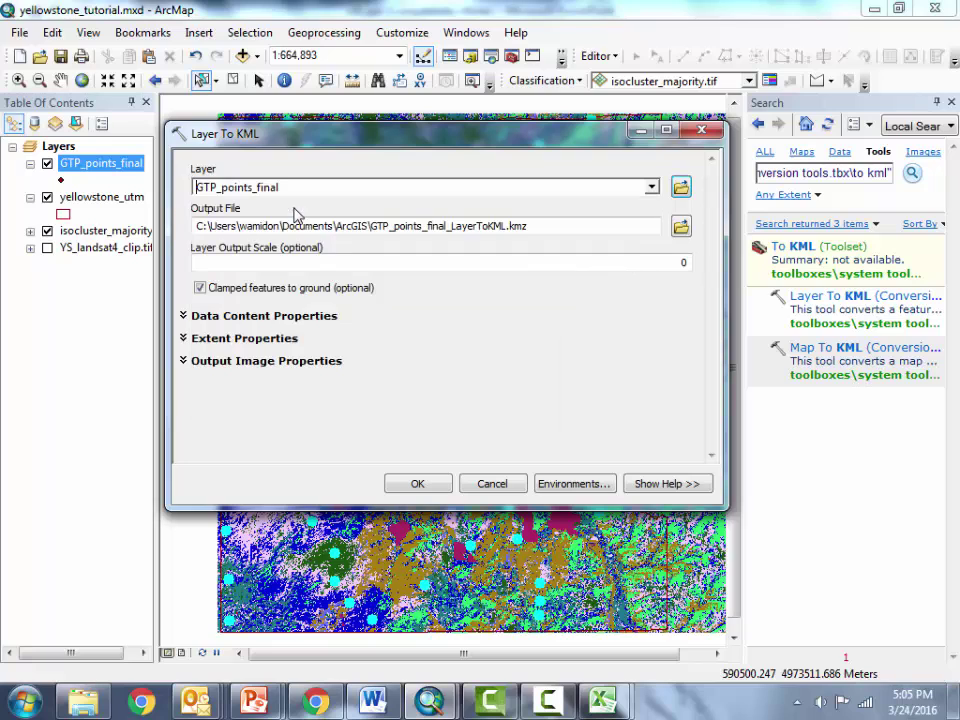
click(681, 228)
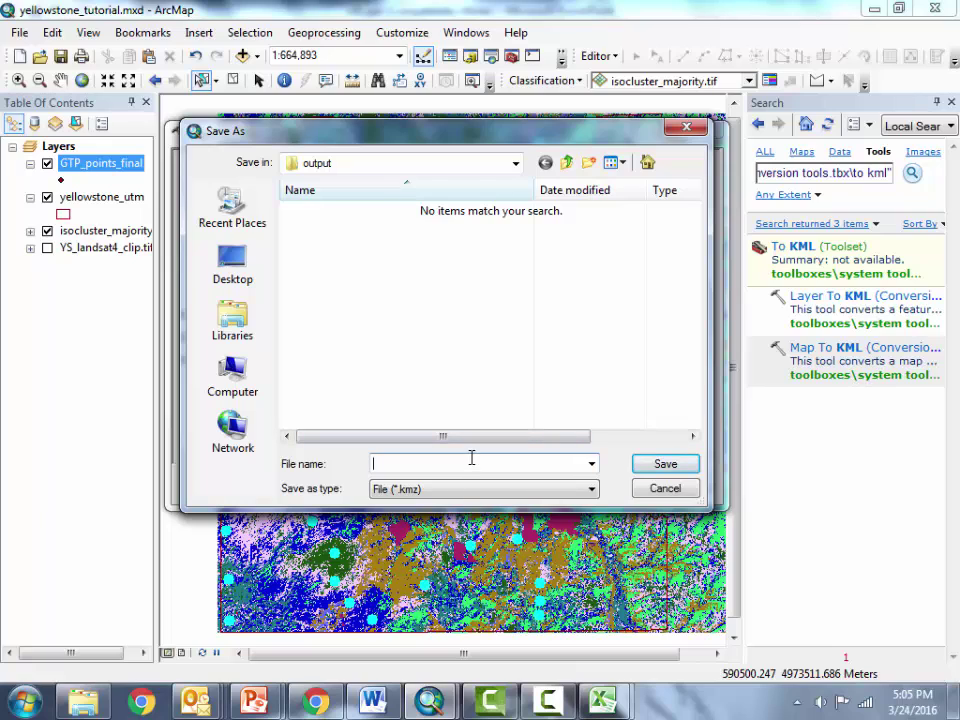
text(gtp_finall_all.kmz)
click(664, 463)
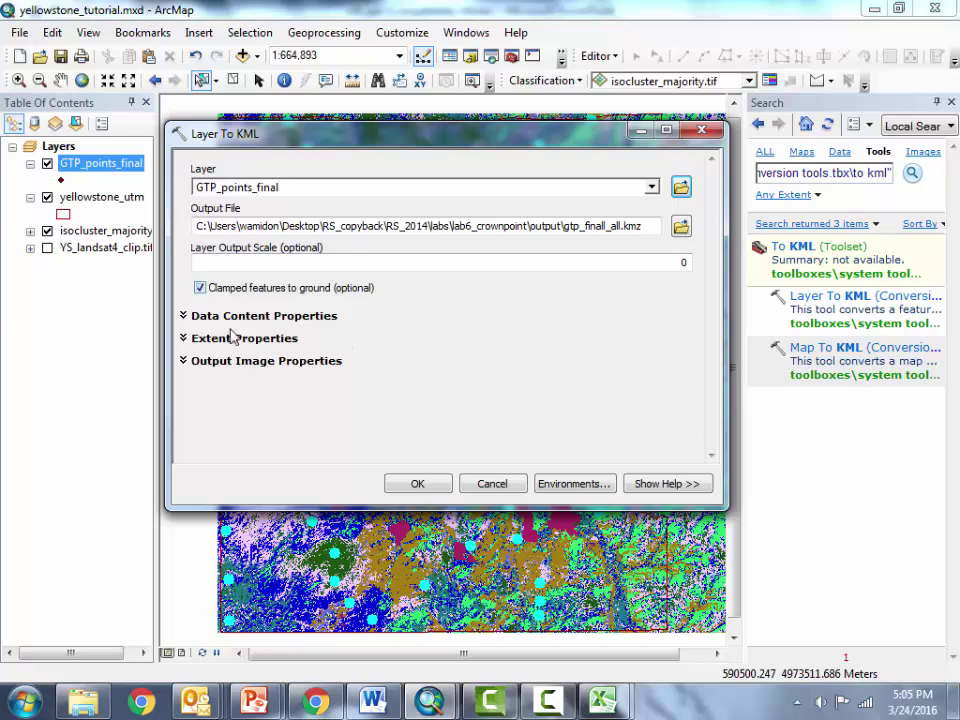
click(418, 485)
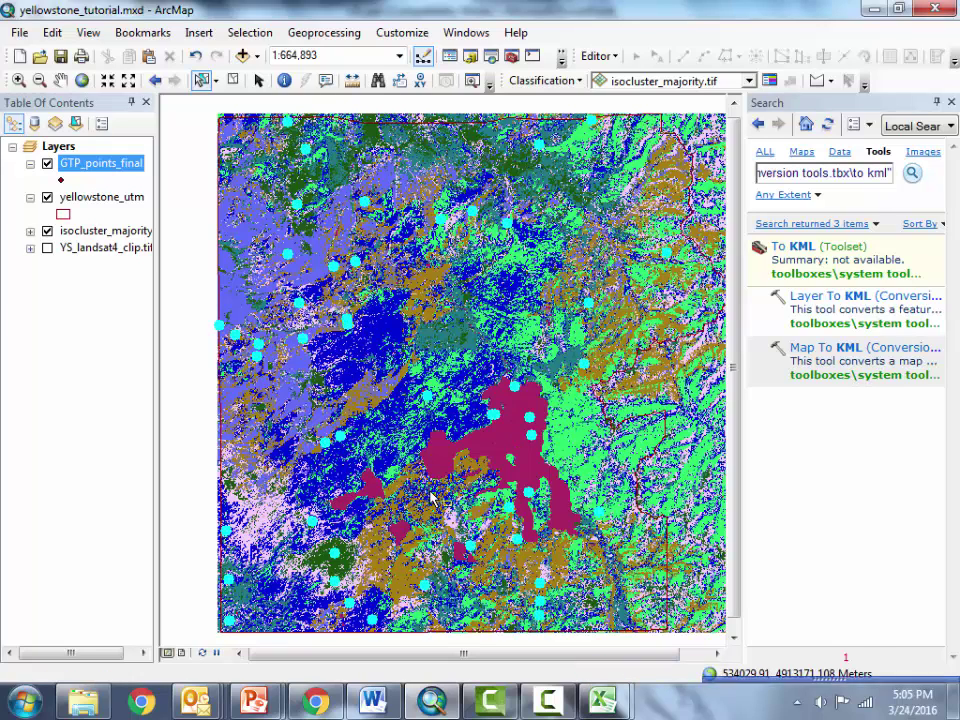
Step: Switch to the v31.ppt presentation and scroll to its 'Generating ground truth points In ArcMap' slide
mouse_move(280, 708)
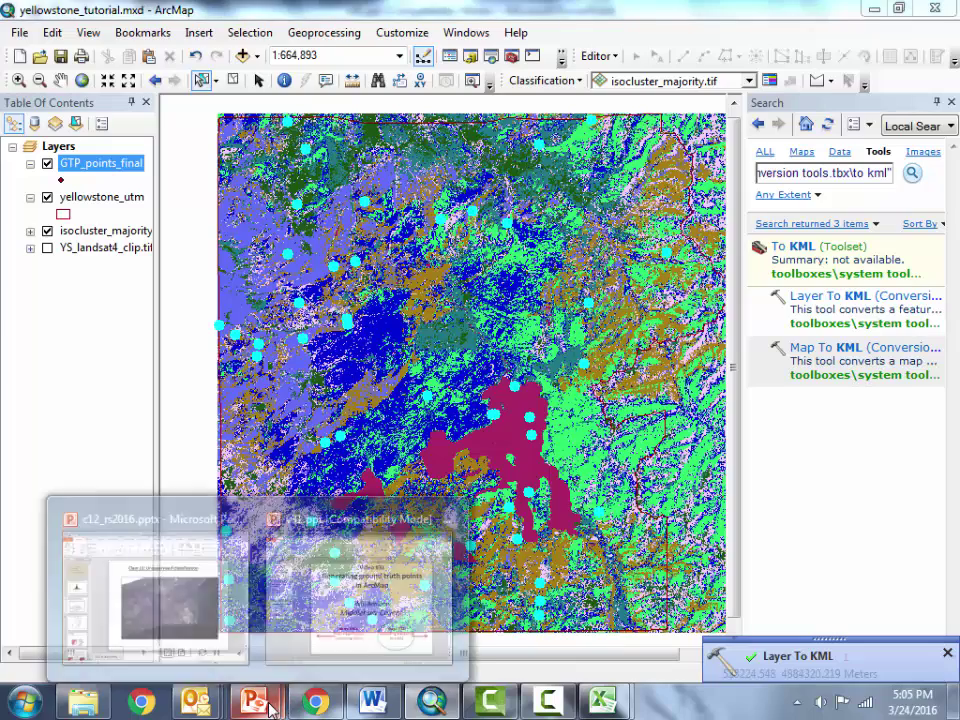
click(311, 621)
scroll(600, 600, up, 1)
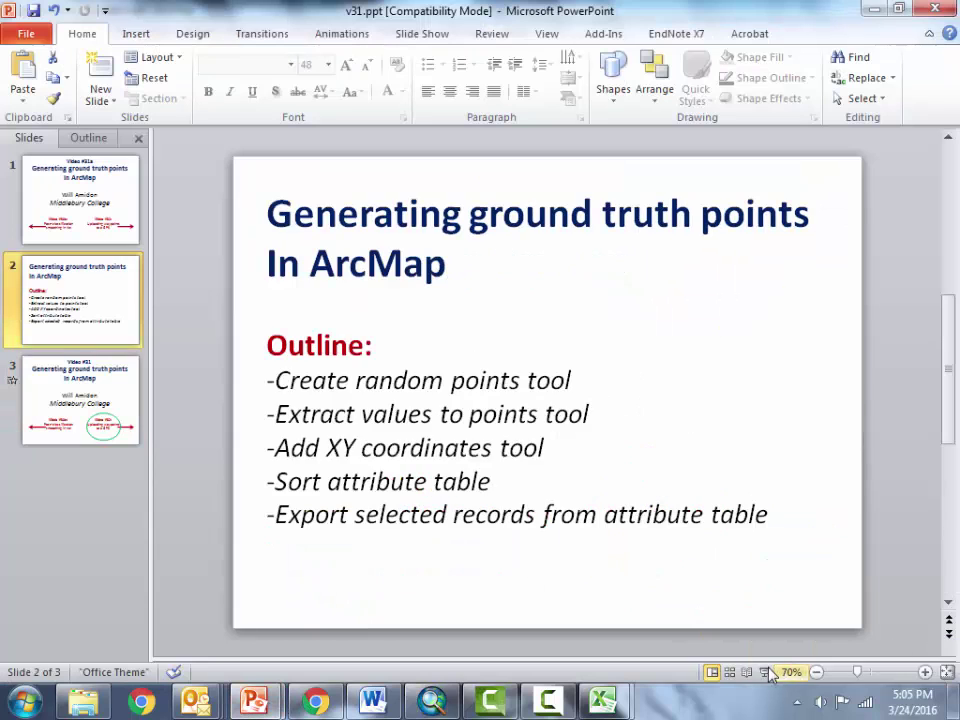